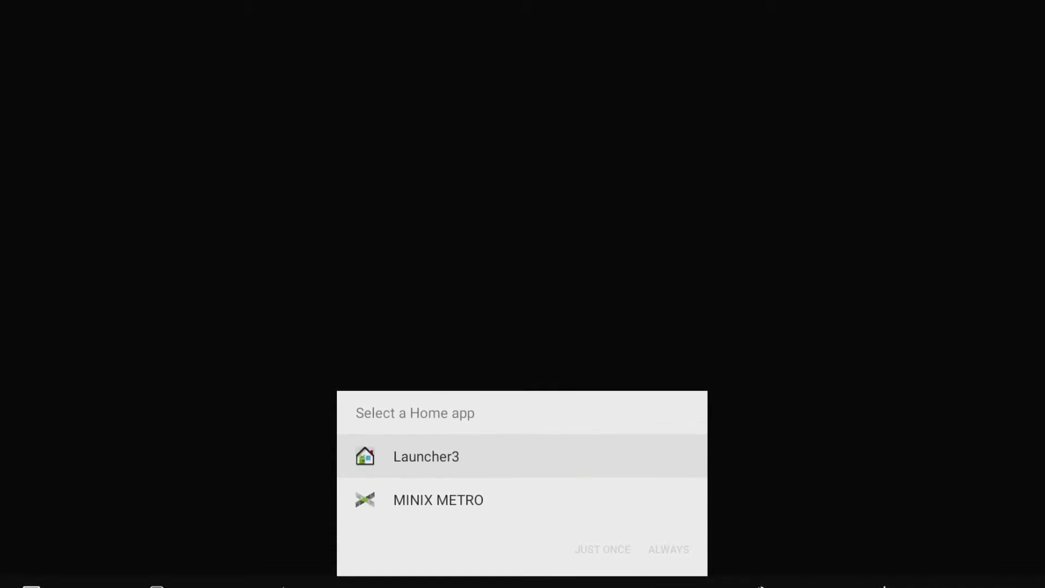
Choose Launcher3 in the 'Select a Home app' chooser and set it as Always
click(472, 460)
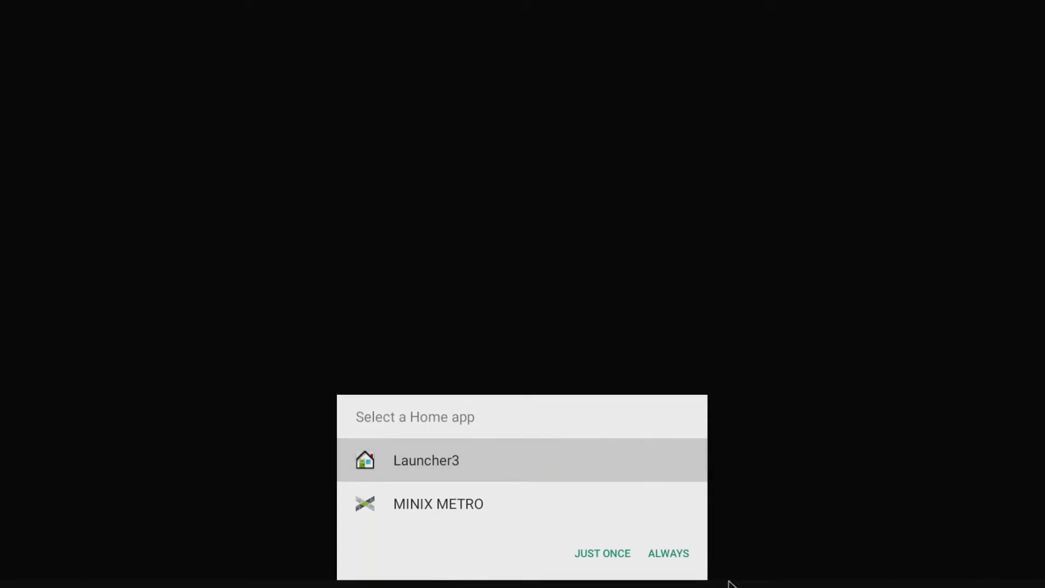
click(660, 560)
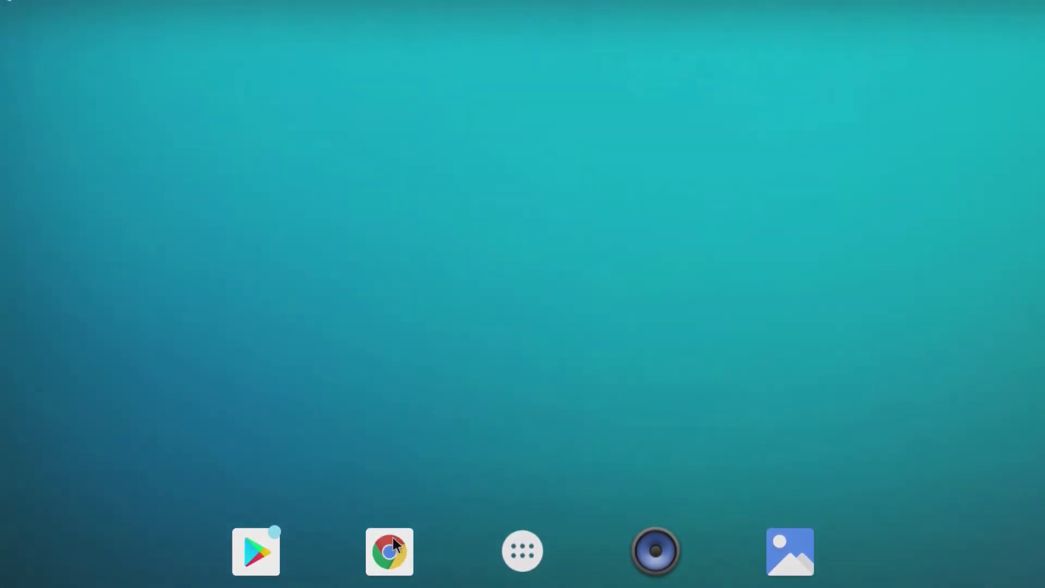
Launch Chrome, accept its welcome terms, and decline turning on sync
click(392, 537)
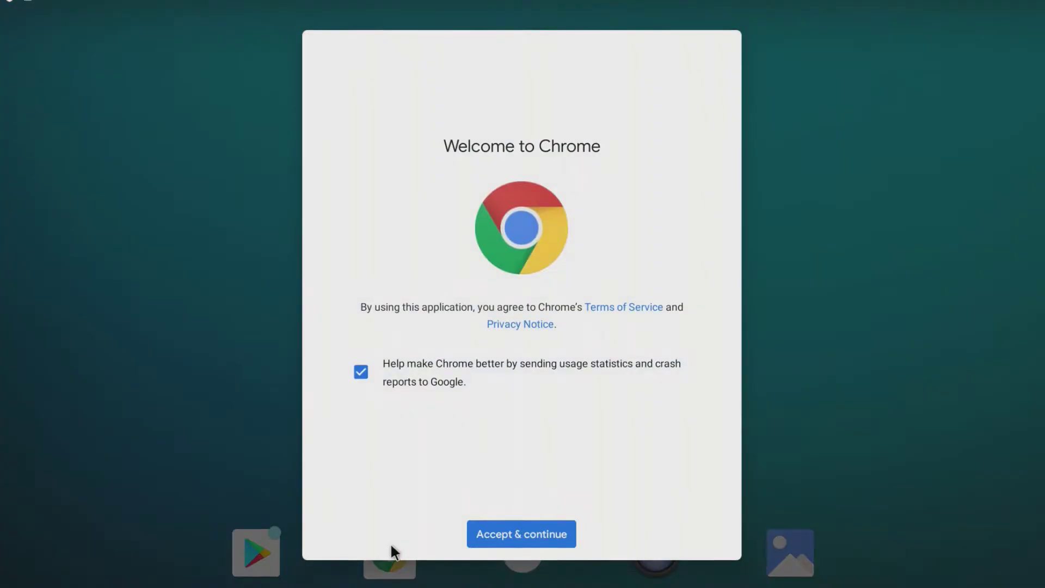
click(495, 533)
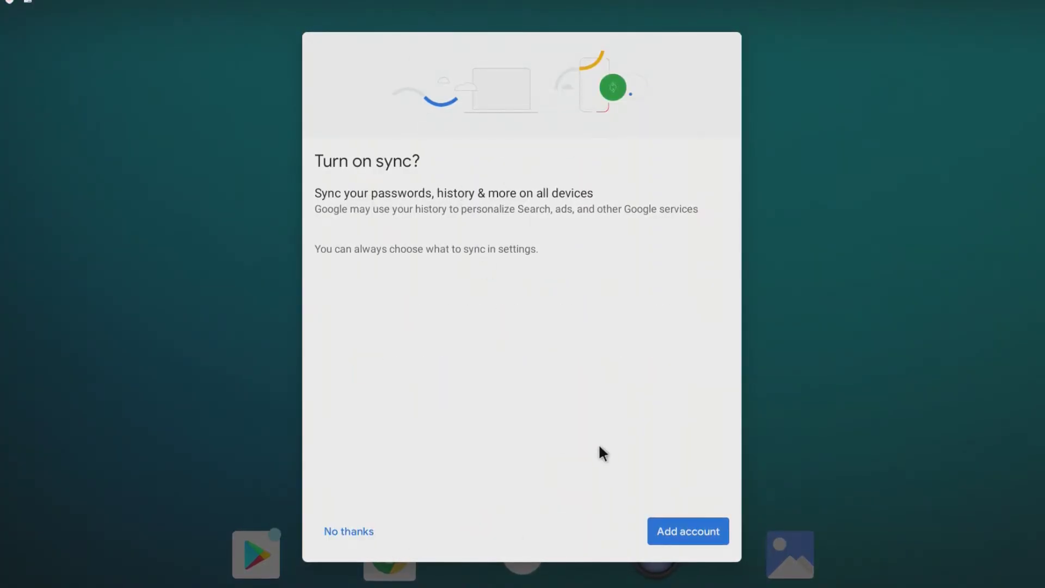
click(365, 532)
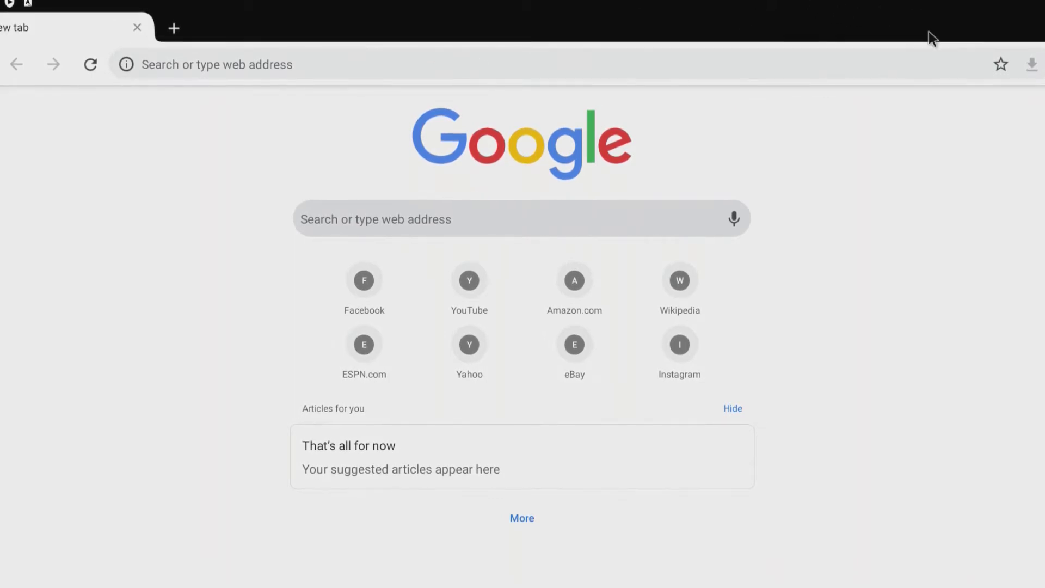
Check the NETGEAR40-5G connection from the Wi-Fi quick-settings tile, then return home
drag(924, 7, 844, 560)
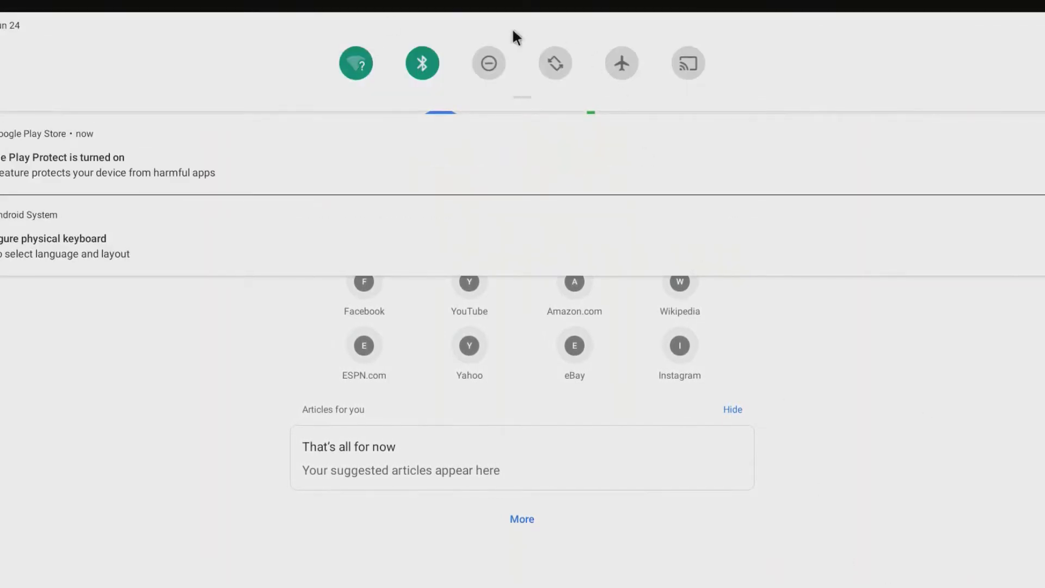
click(371, 62)
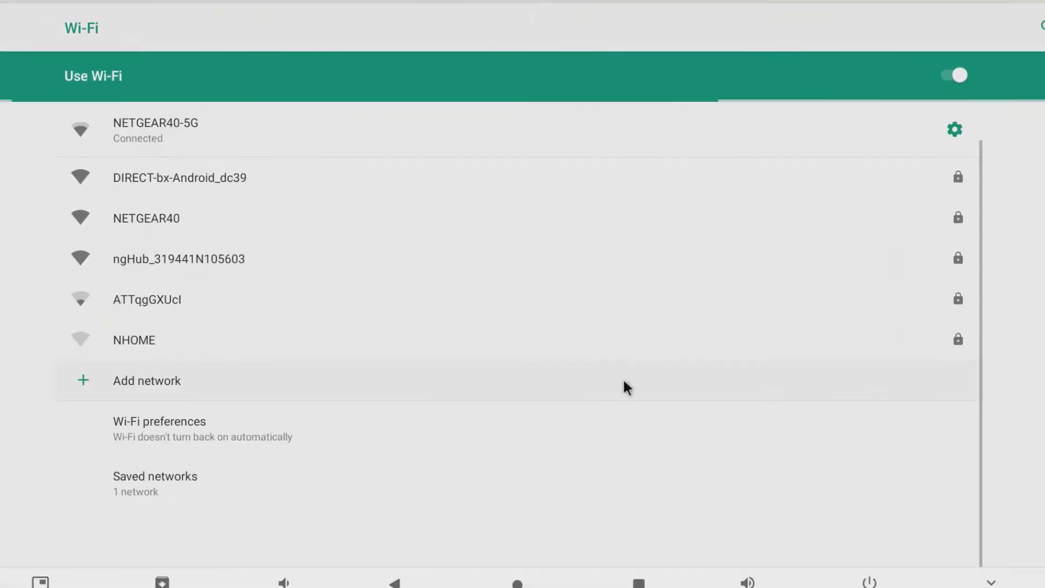
right_click(623, 369)
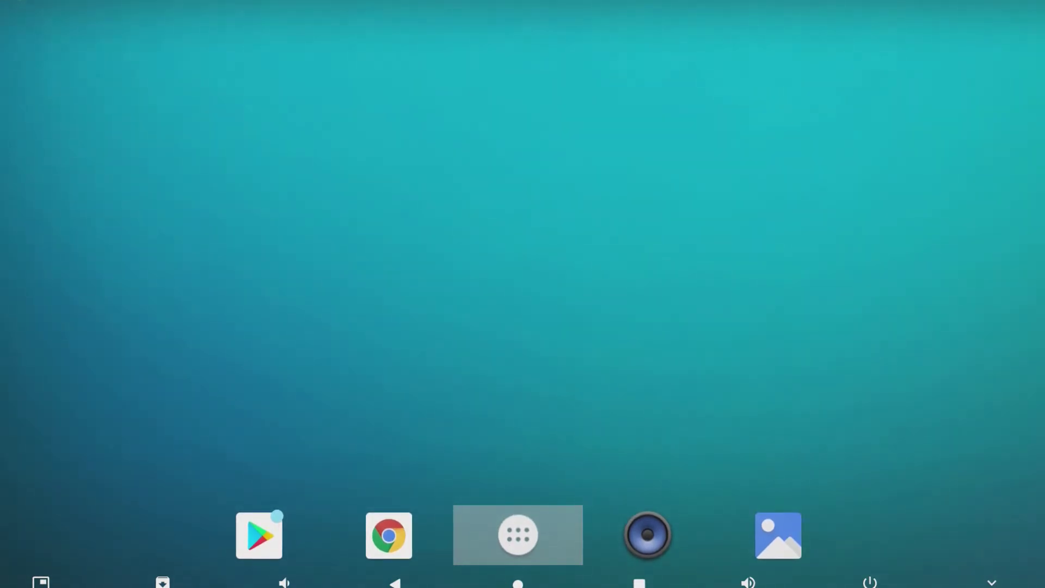
Load apkmirror.com in Chrome
click(387, 534)
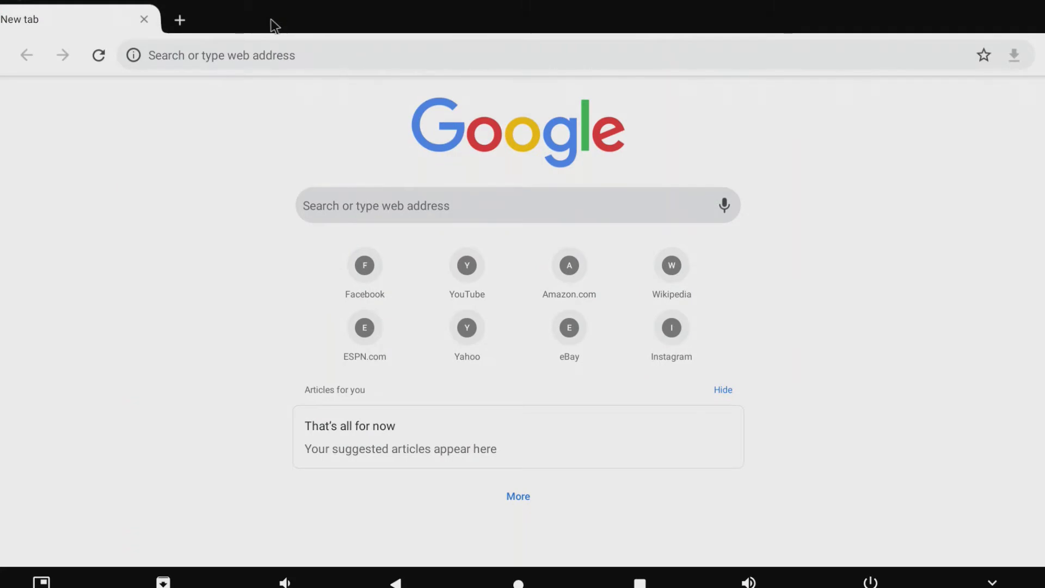
click(278, 54)
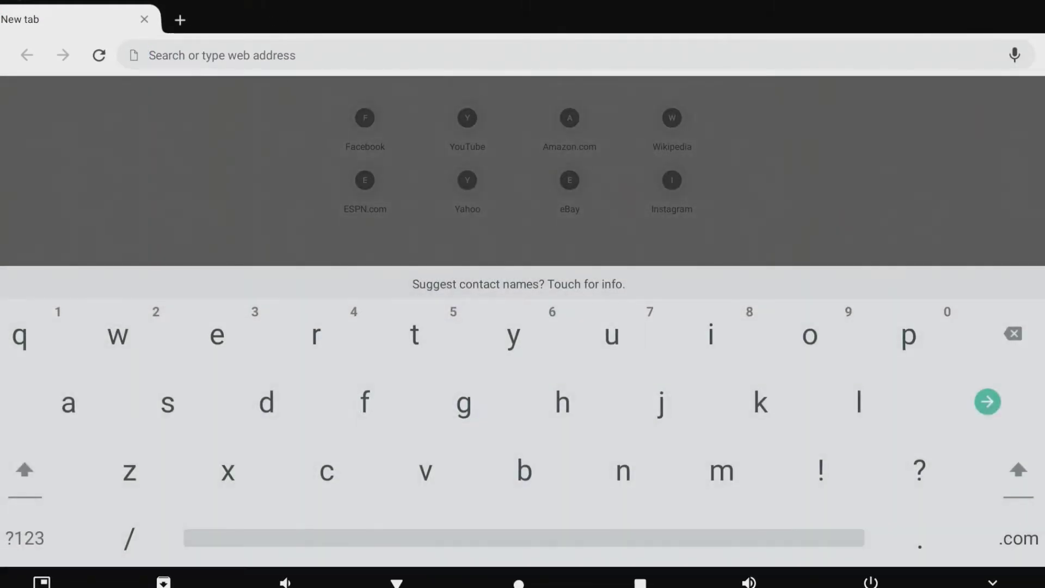
text(a)
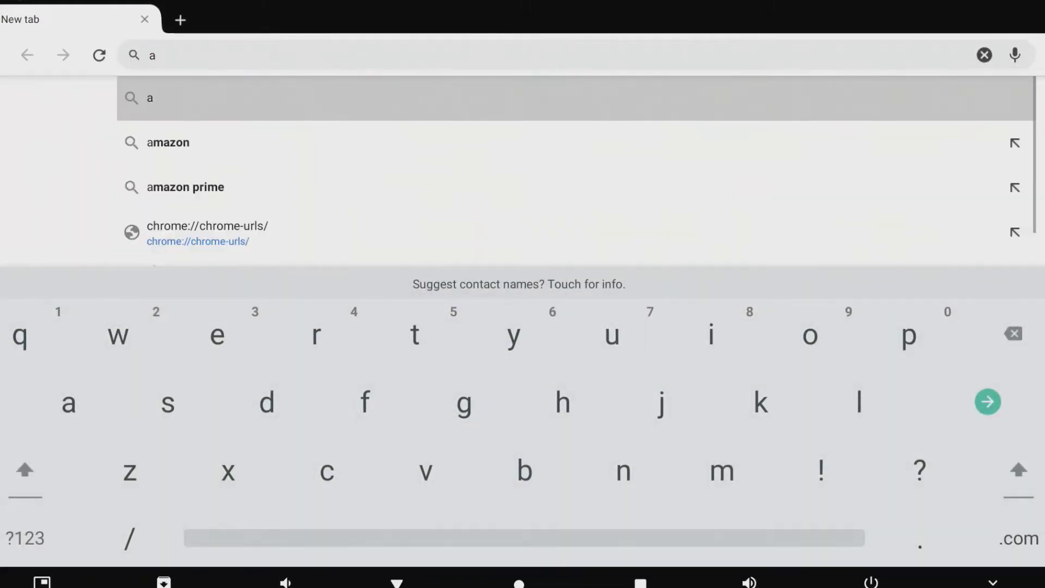
text(pkm)
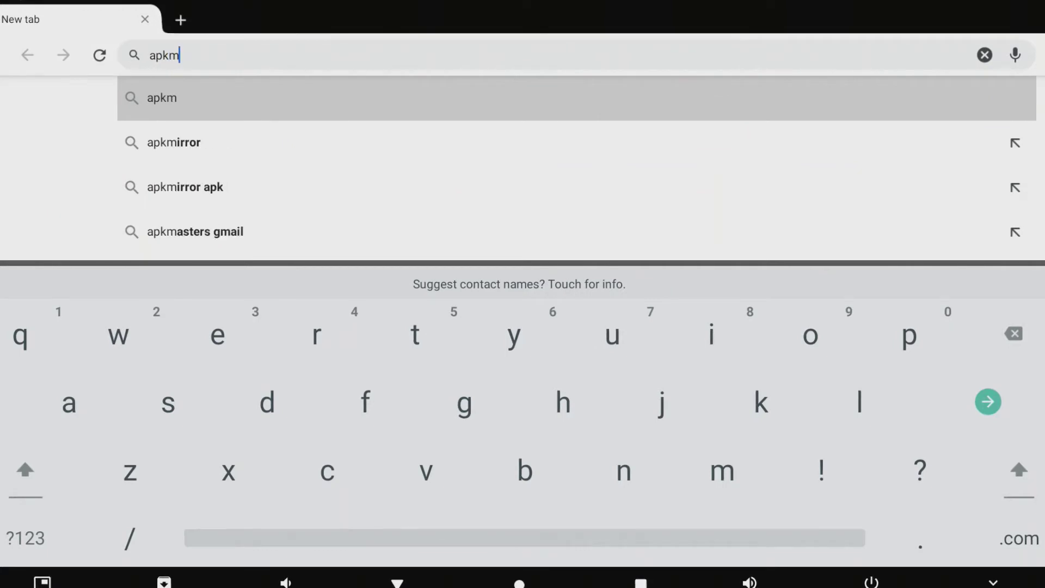
text(irro)
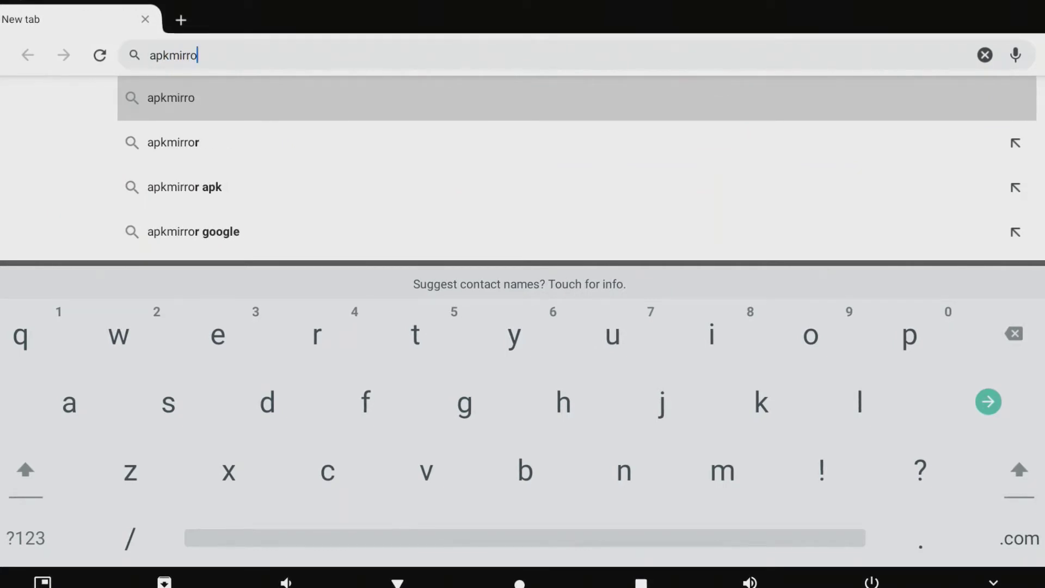
text(r.com)
key(Return)
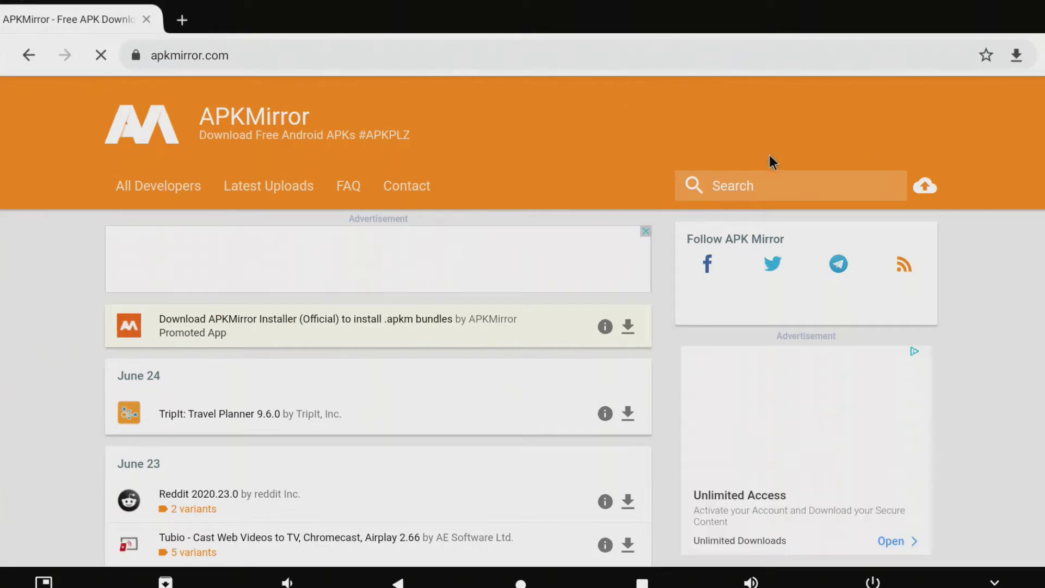
Search APKMirror for 'nova launcher'
click(758, 187)
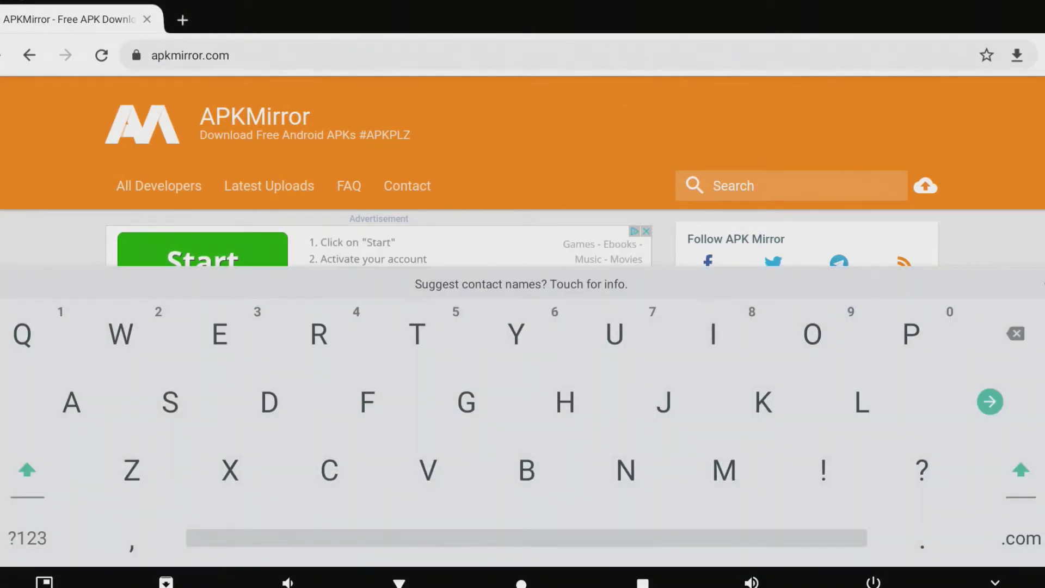
text(nova)
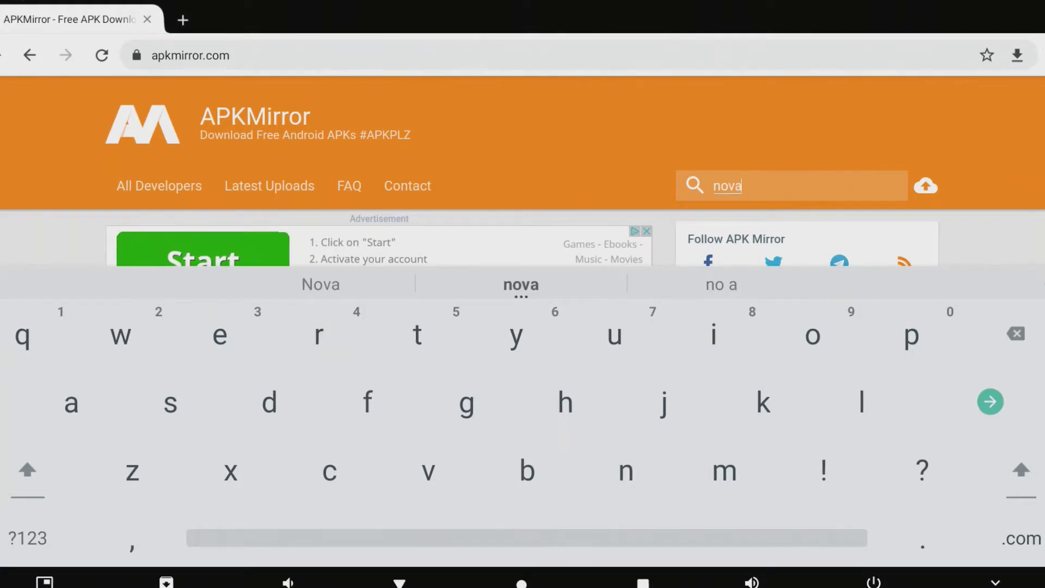
text( launcher)
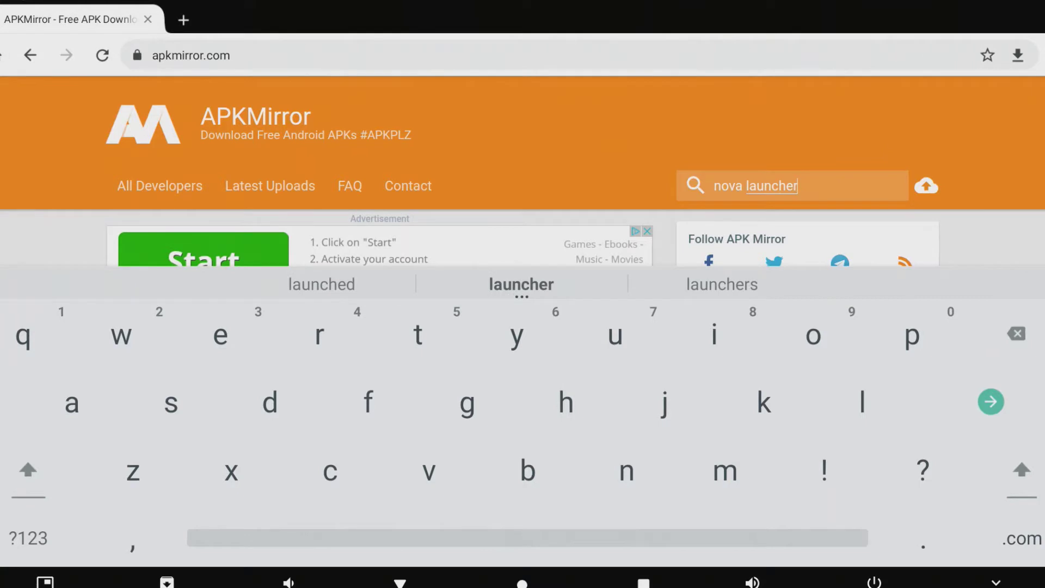
key(Return)
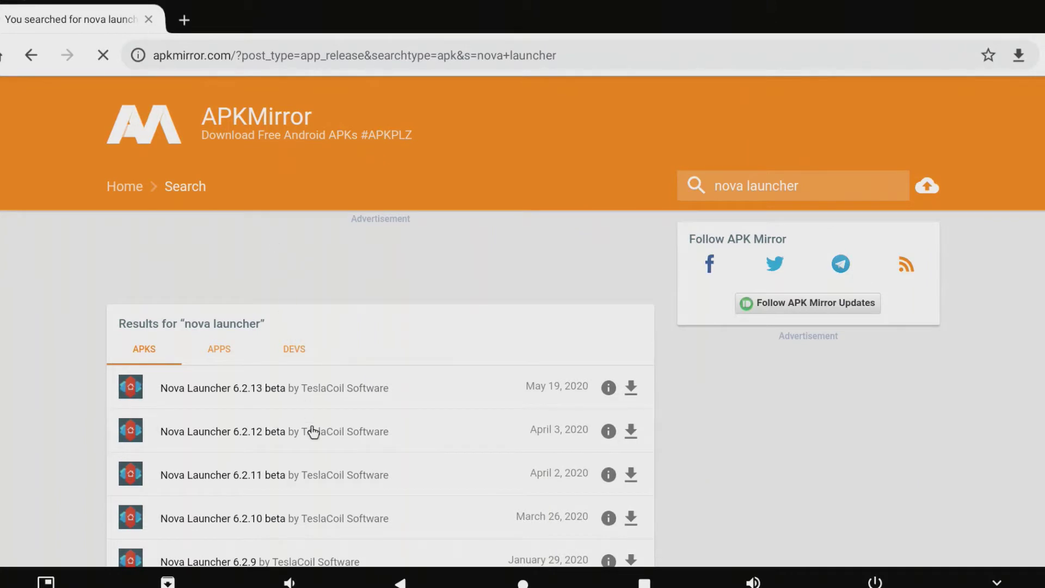
Open the Nova Launcher 6.2.13 beta release page and scroll to its variants list
click(632, 387)
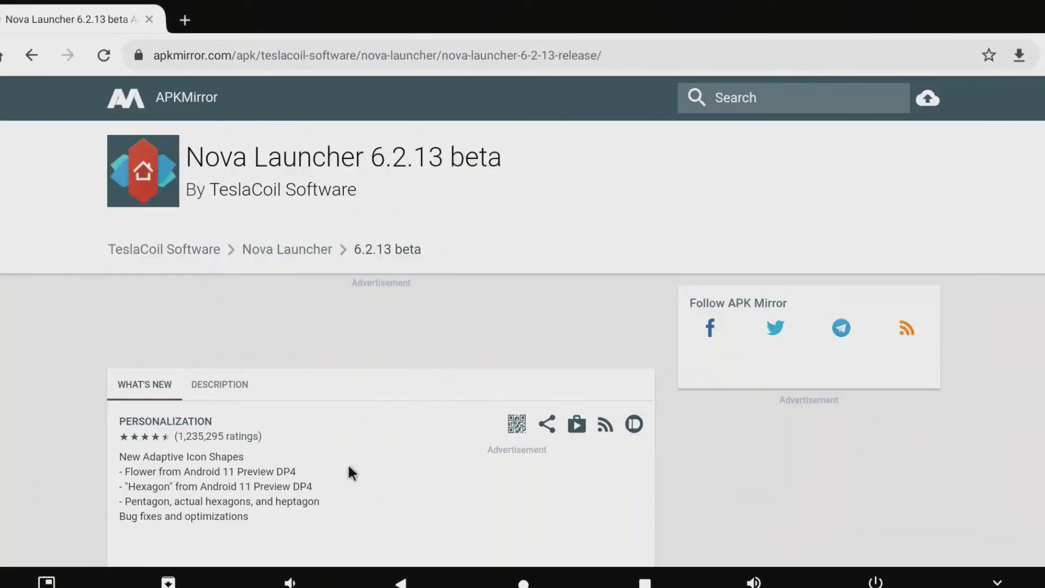
drag(358, 381, 357, 14)
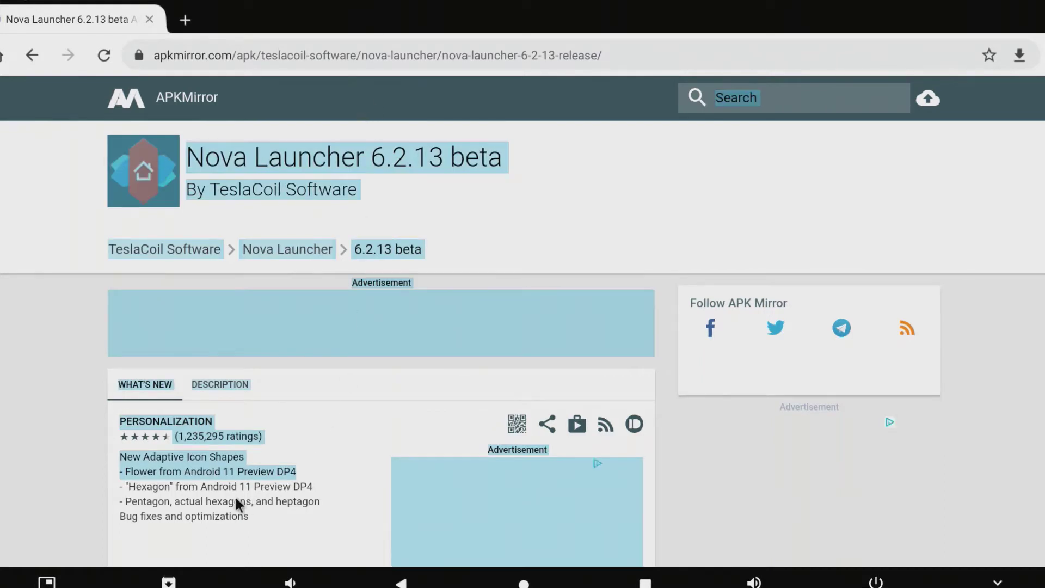
click(214, 505)
scroll(215, 505, down, 1)
scroll(215, 505, down, 4)
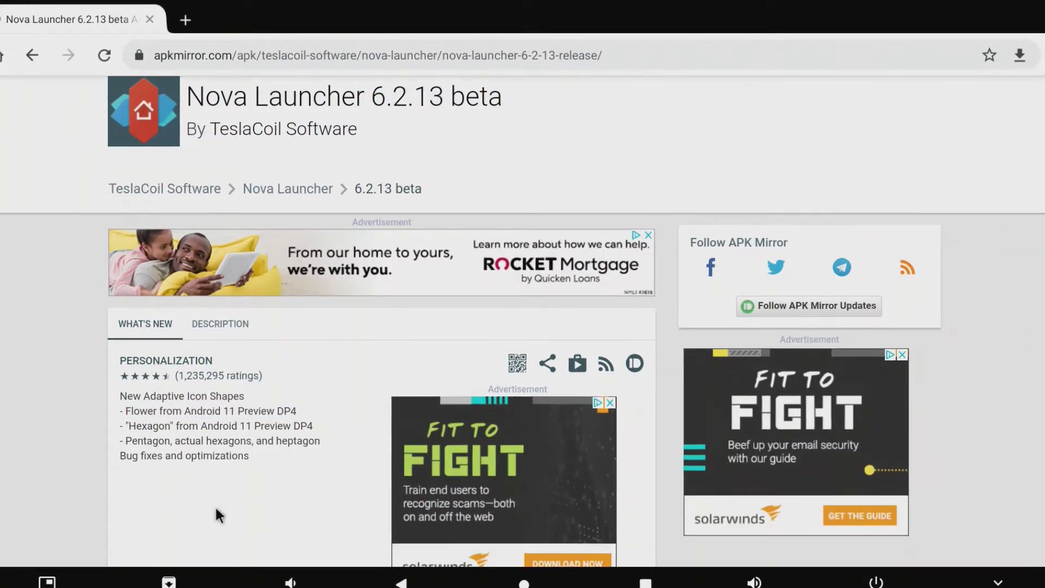
scroll(216, 509, down, 4)
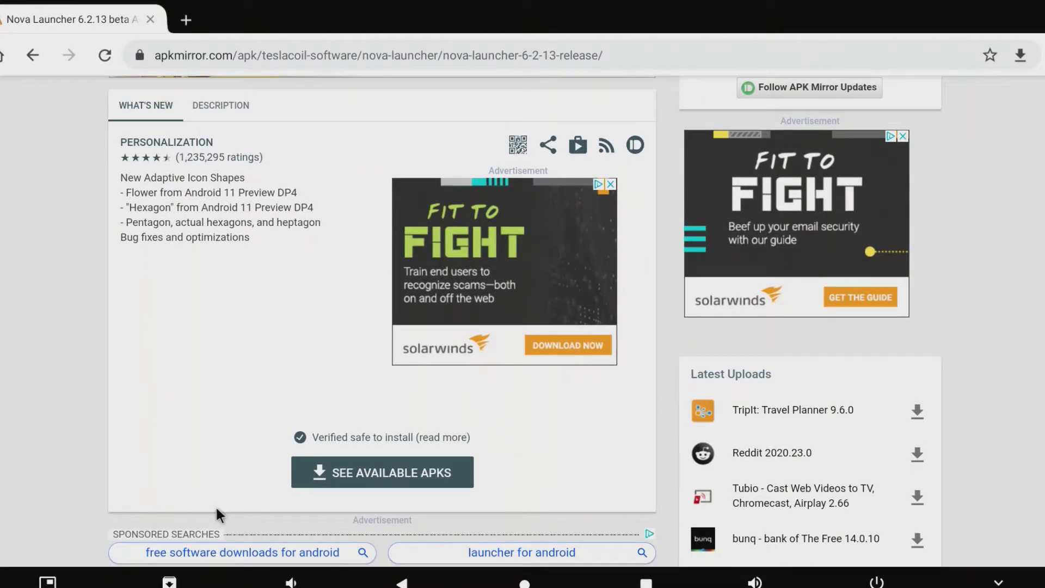
scroll(215, 509, down, 6)
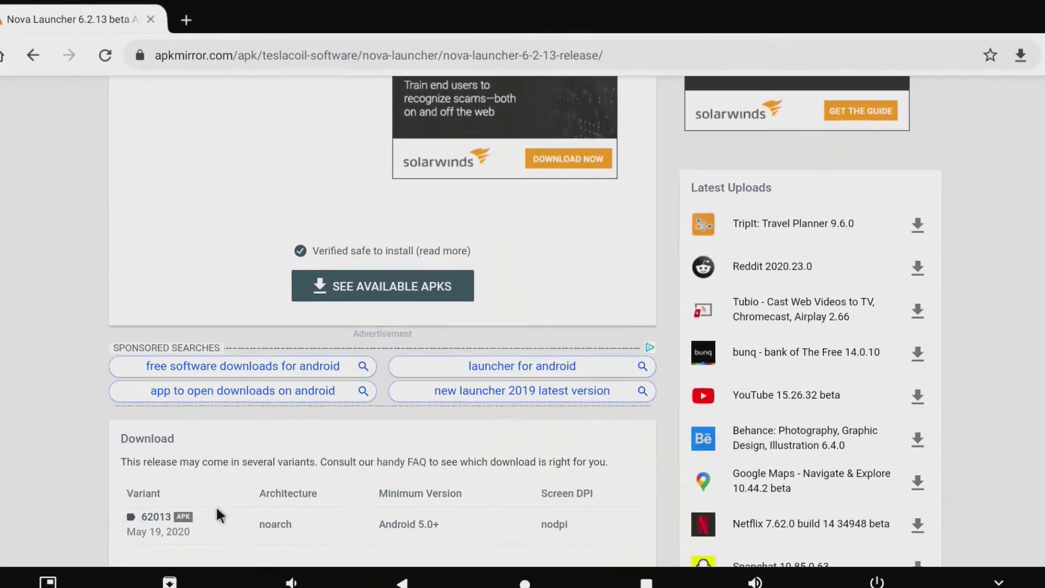
scroll(216, 509, down, 4)
scroll(217, 511, up, 1)
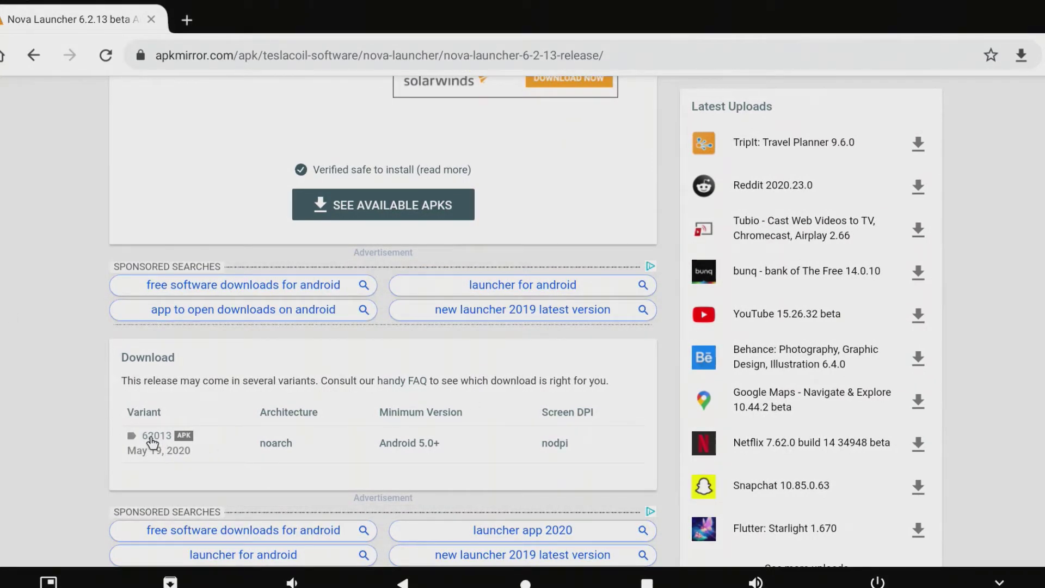
Open the noarch variant 62013 download page and start the APK download
click(166, 447)
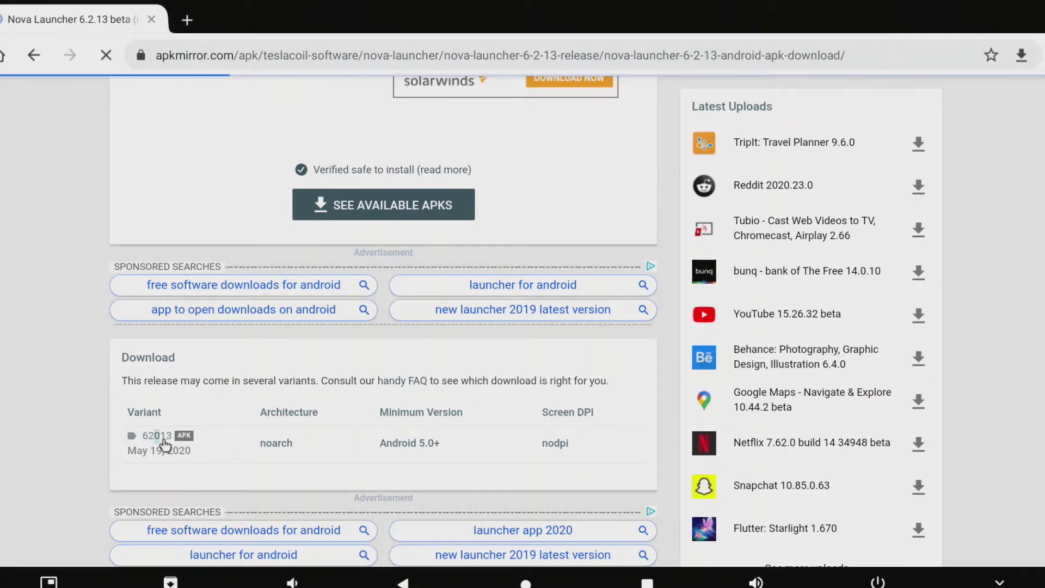
scroll(363, 452, down, 2)
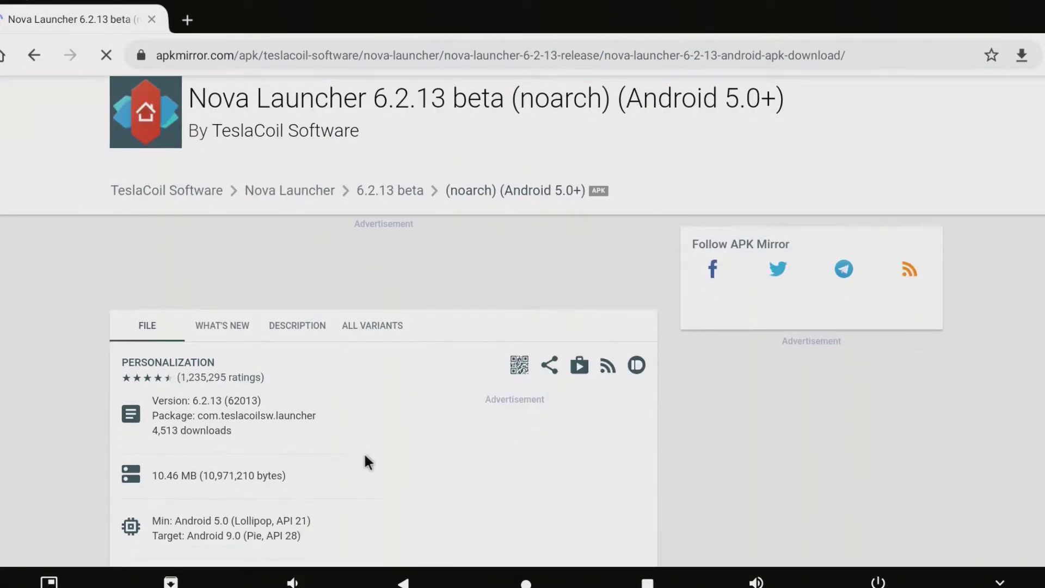
scroll(364, 452, down, 8)
scroll(364, 456, down, 5)
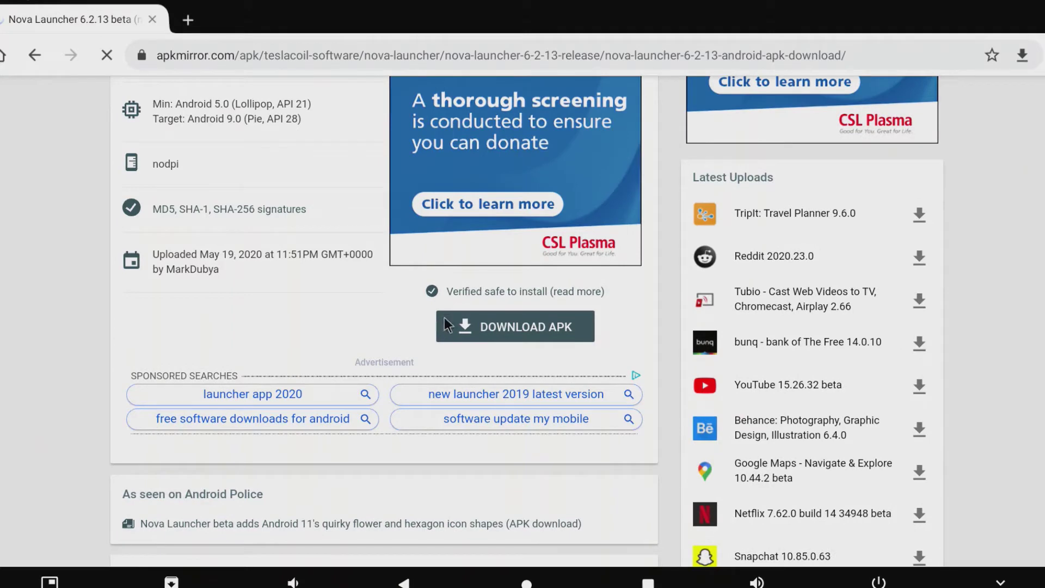
click(444, 318)
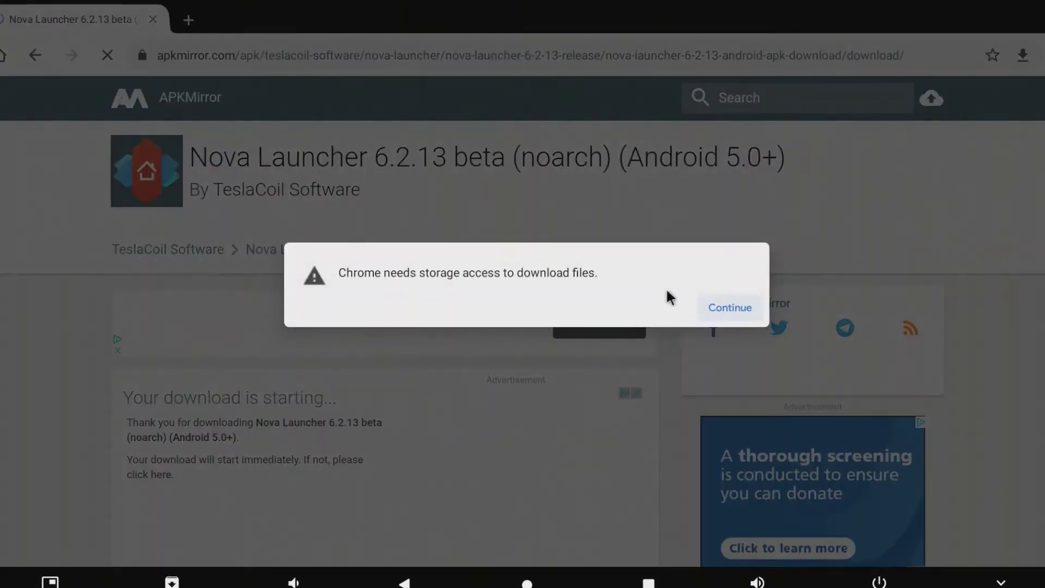
Allow Chrome storage access, keep the Nova Launcher APK, and dismiss the Complete action chooser
click(712, 306)
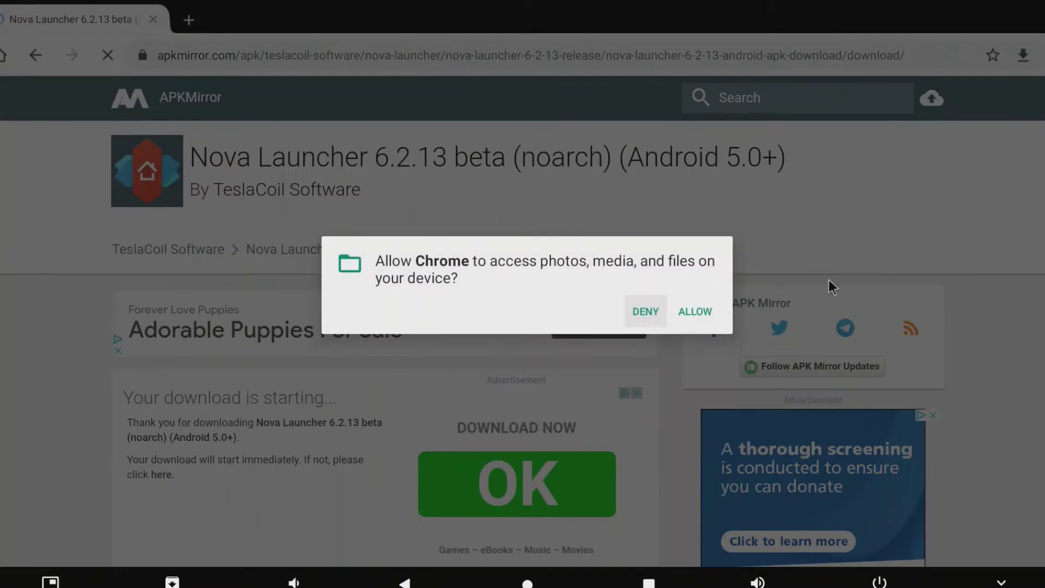
click(696, 311)
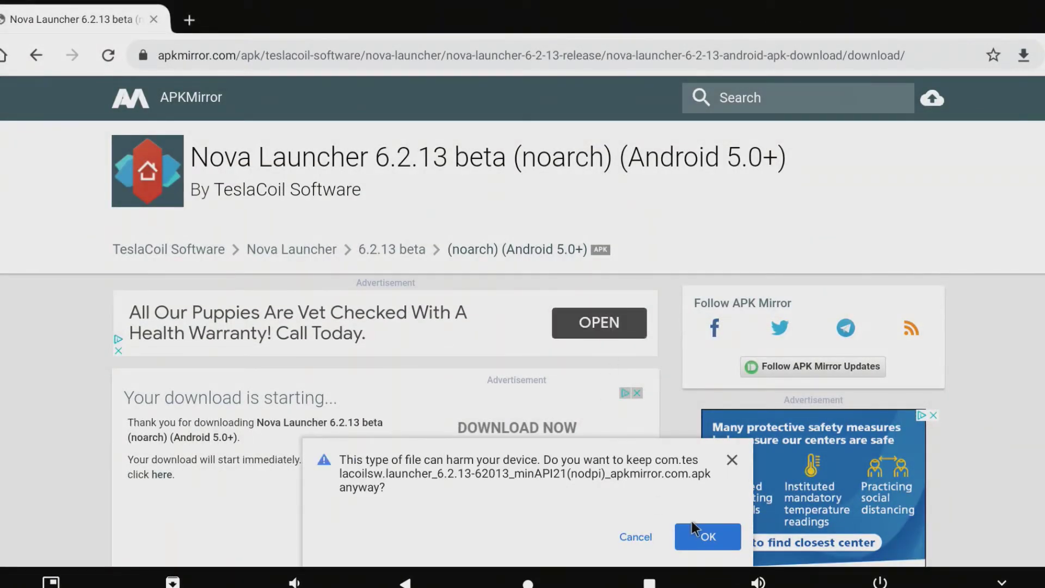
click(714, 527)
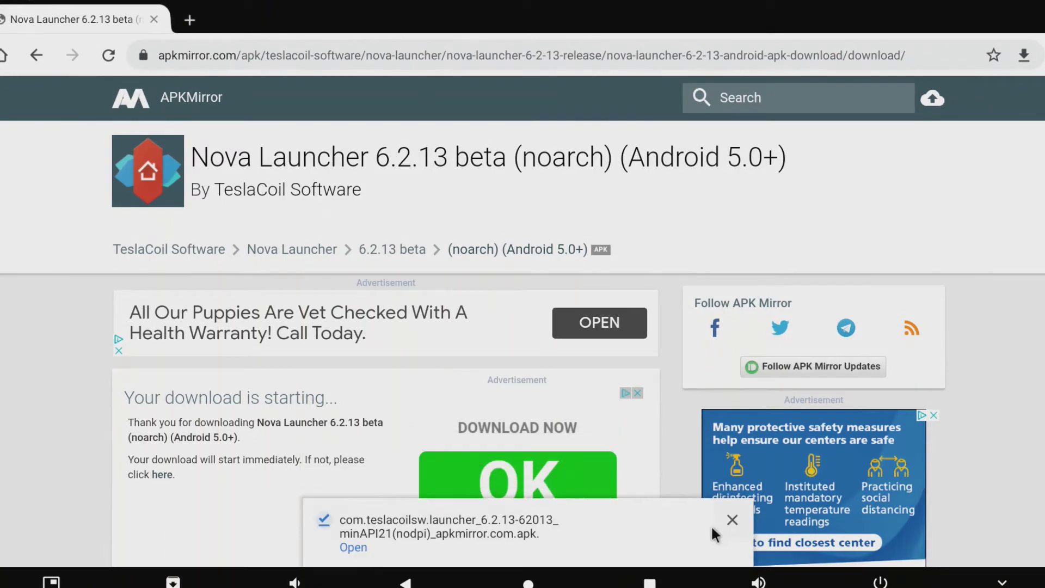
click(360, 545)
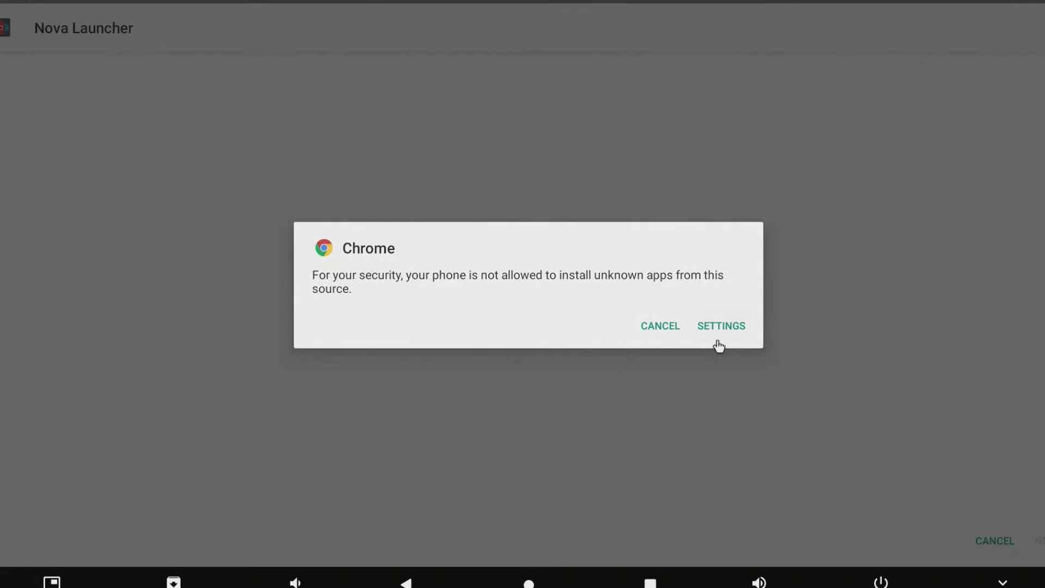
click(717, 327)
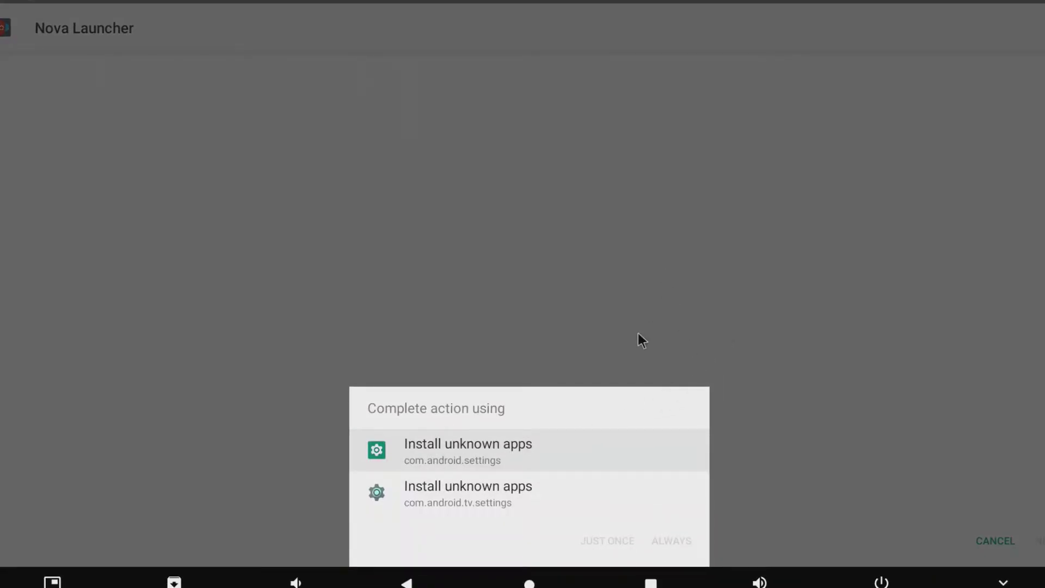
click(685, 322)
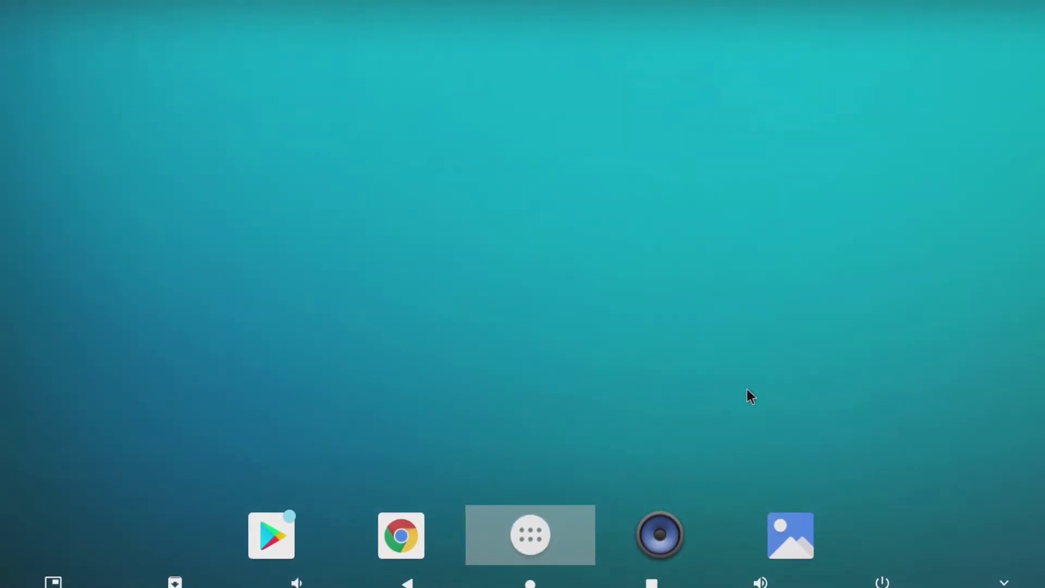
Install the Nova Launcher APK from Local Disk via AppInstaller, open it, and use defaults
click(543, 534)
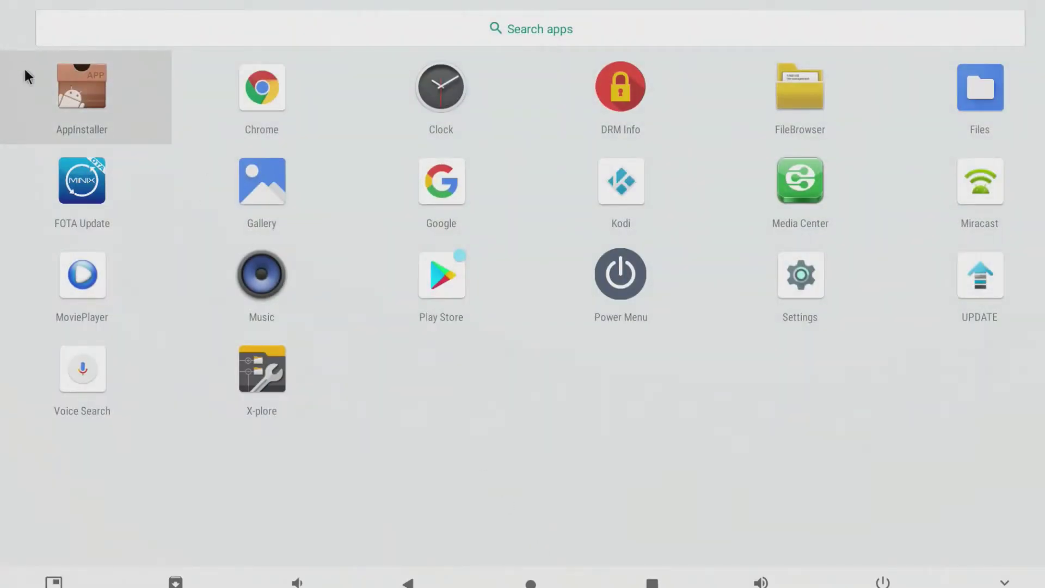
click(75, 82)
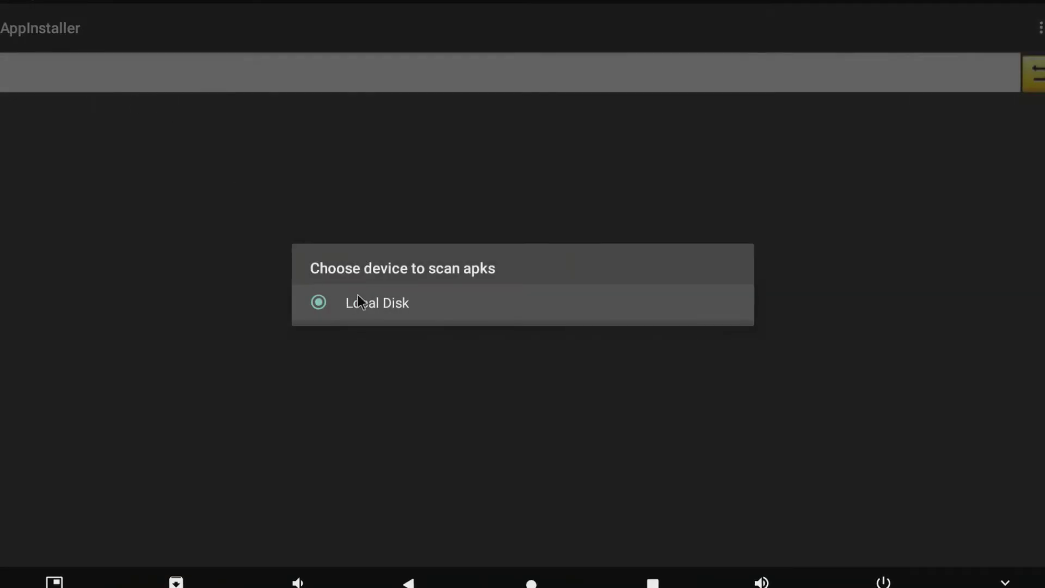
click(357, 297)
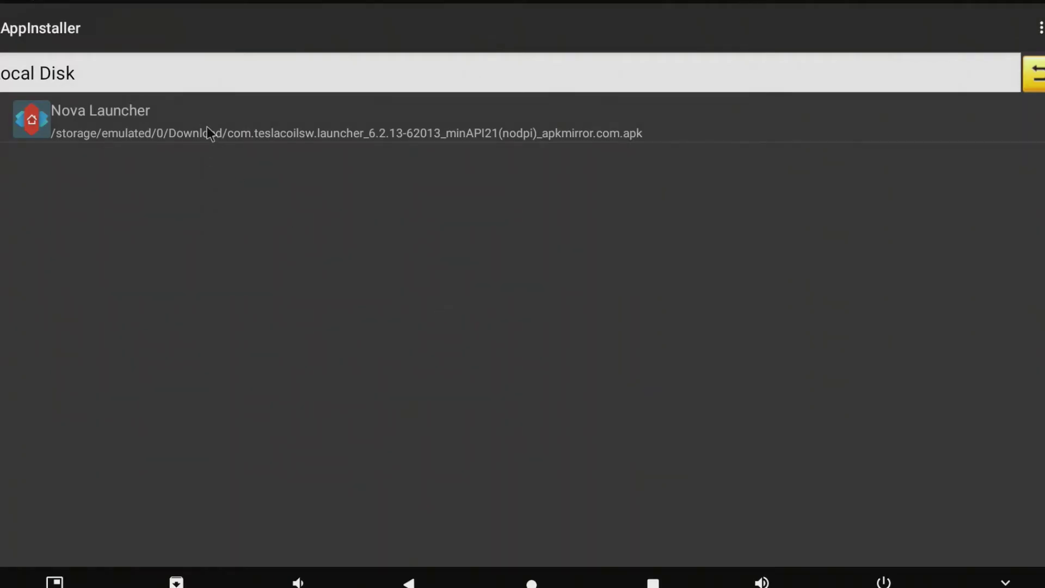
click(207, 126)
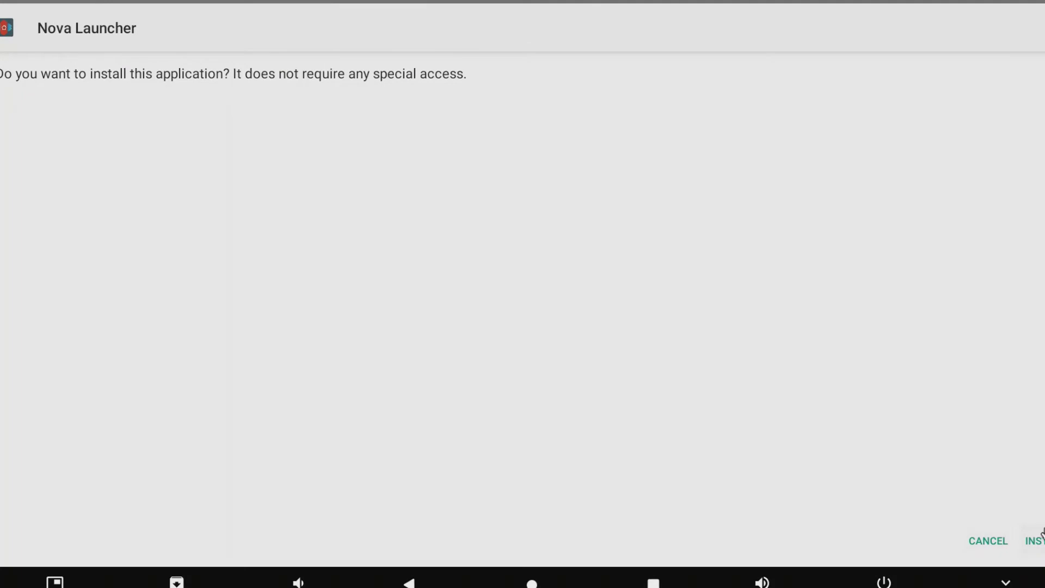
click(1037, 541)
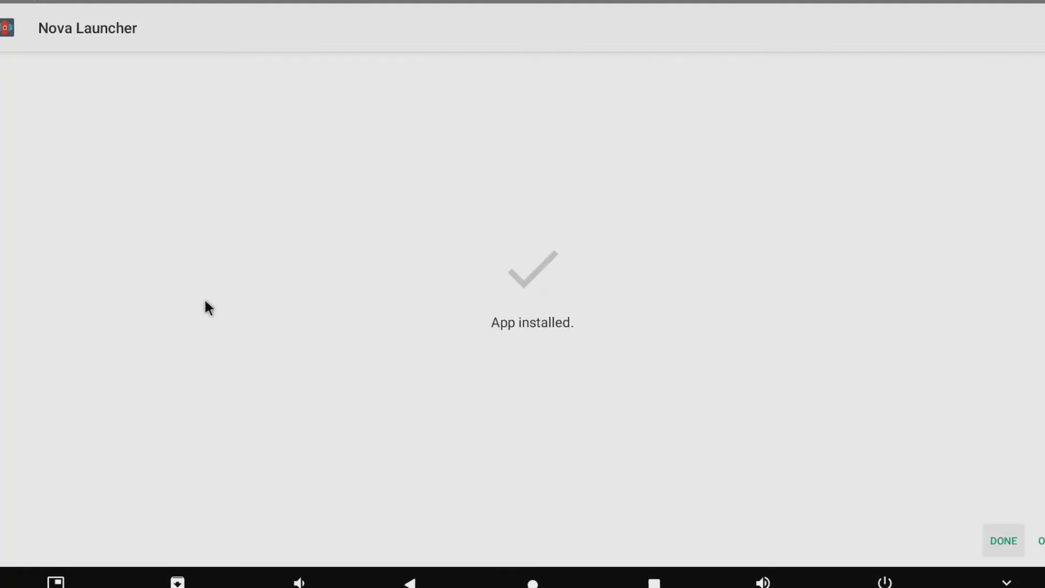
click(1037, 541)
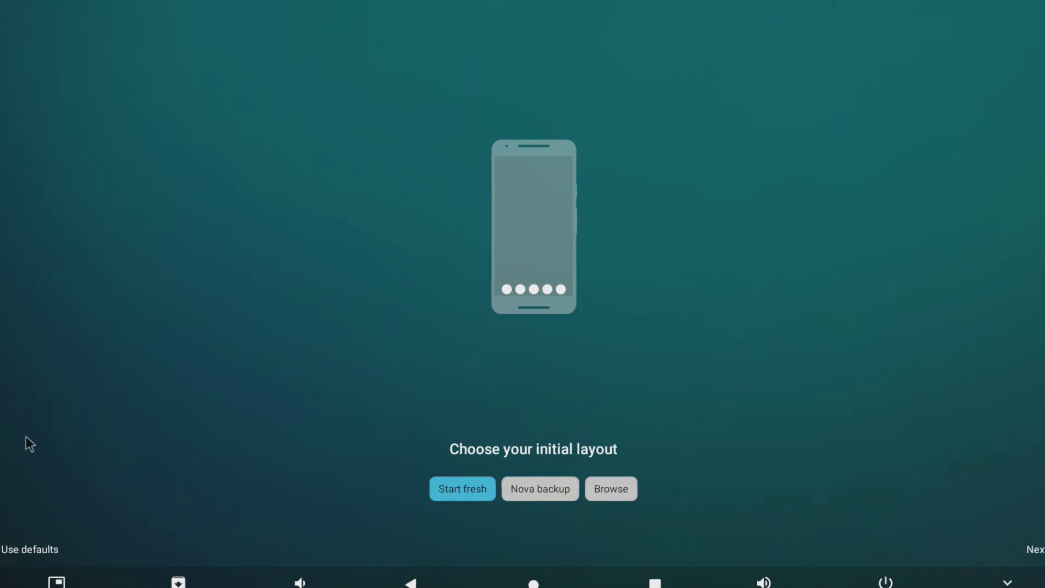
click(46, 542)
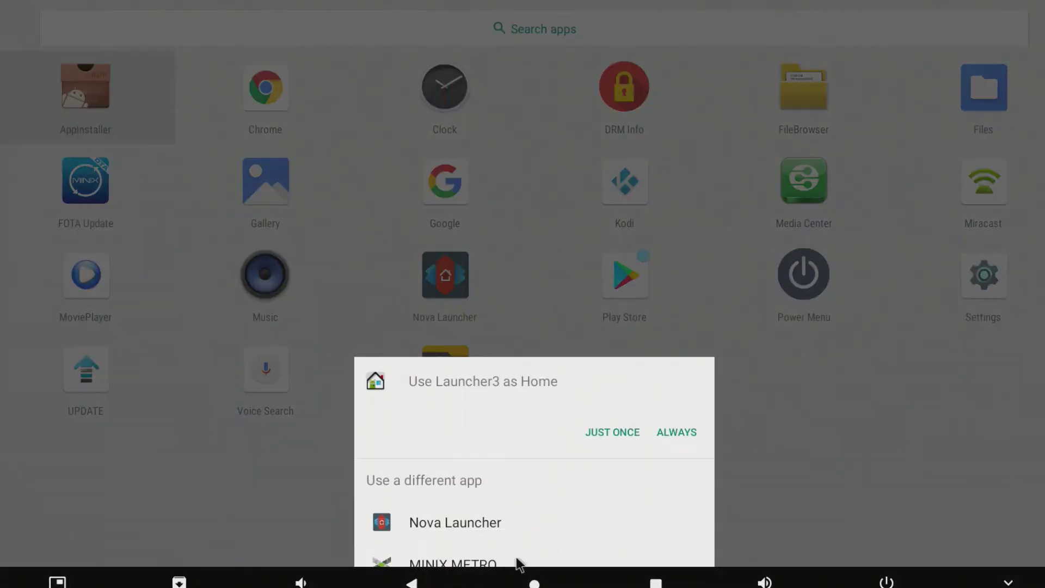
Pick Nova Launcher in the home-app chooser and set it to Always
click(455, 522)
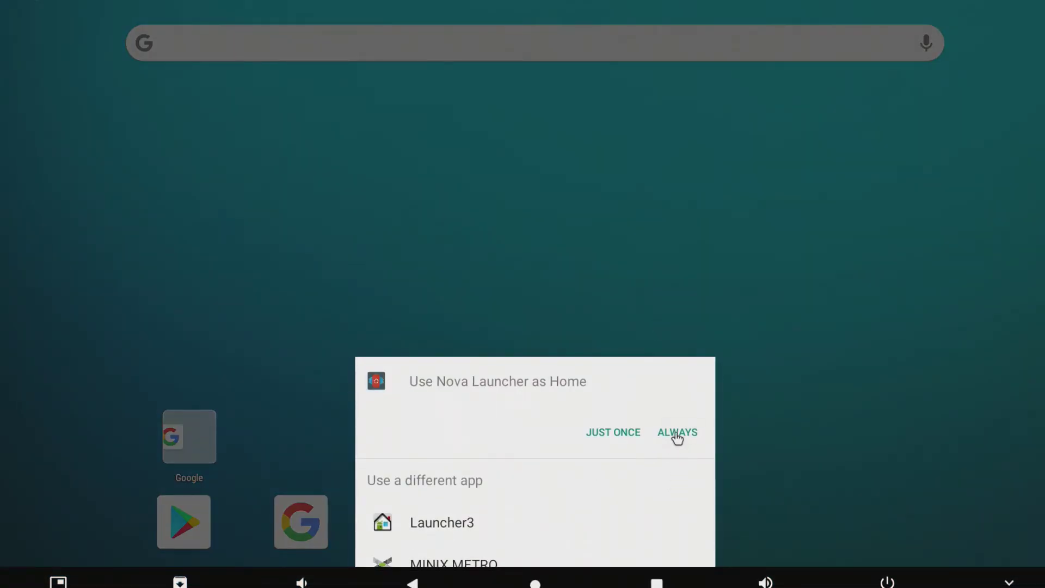
click(676, 431)
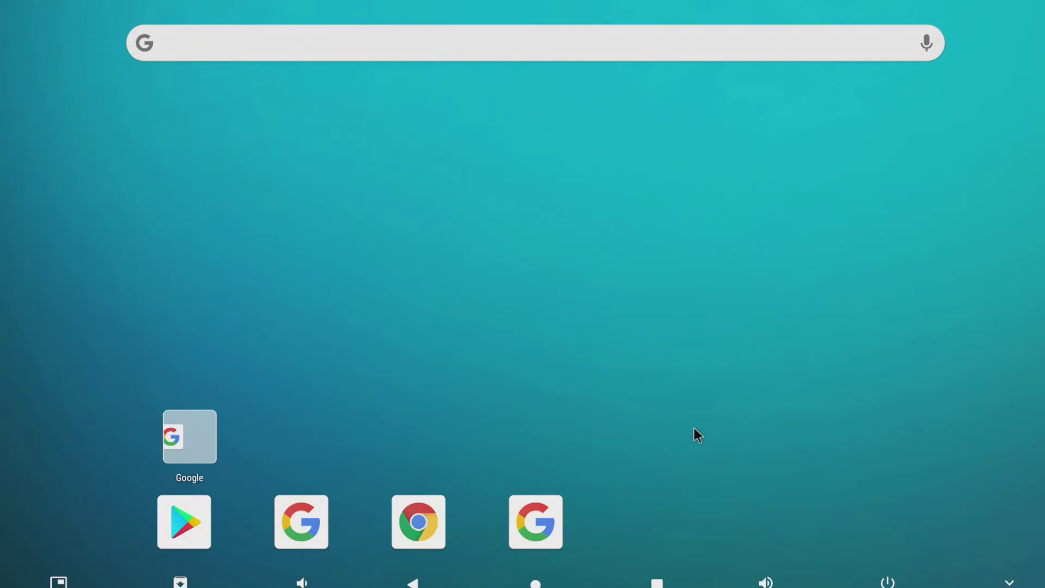
Swipe through the home pages, cancel the add-blank-page prompt, and reopen the Play-folder page's overview
drag(763, 323, 301, 378)
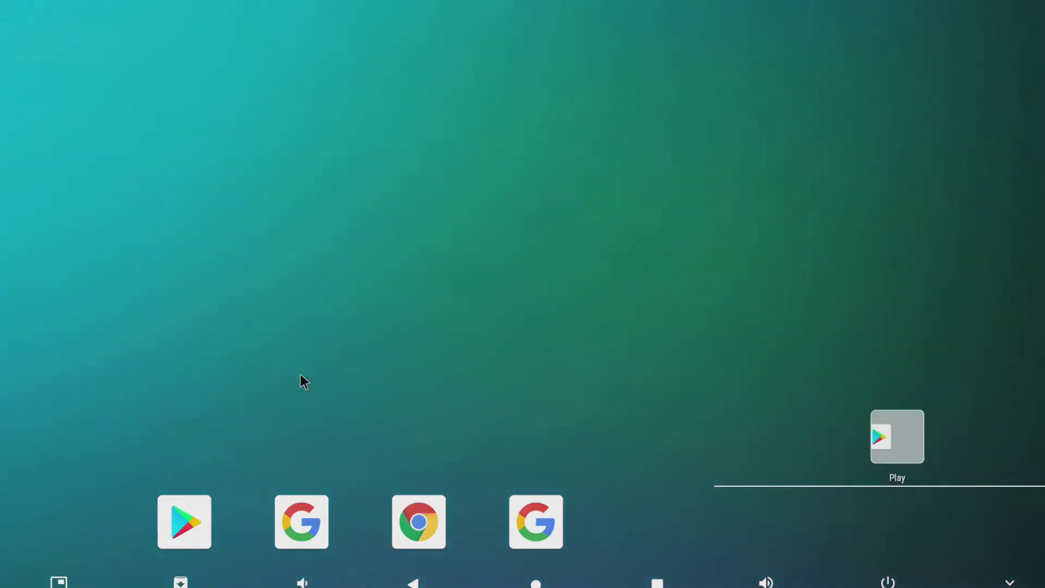
drag(781, 338, 172, 447)
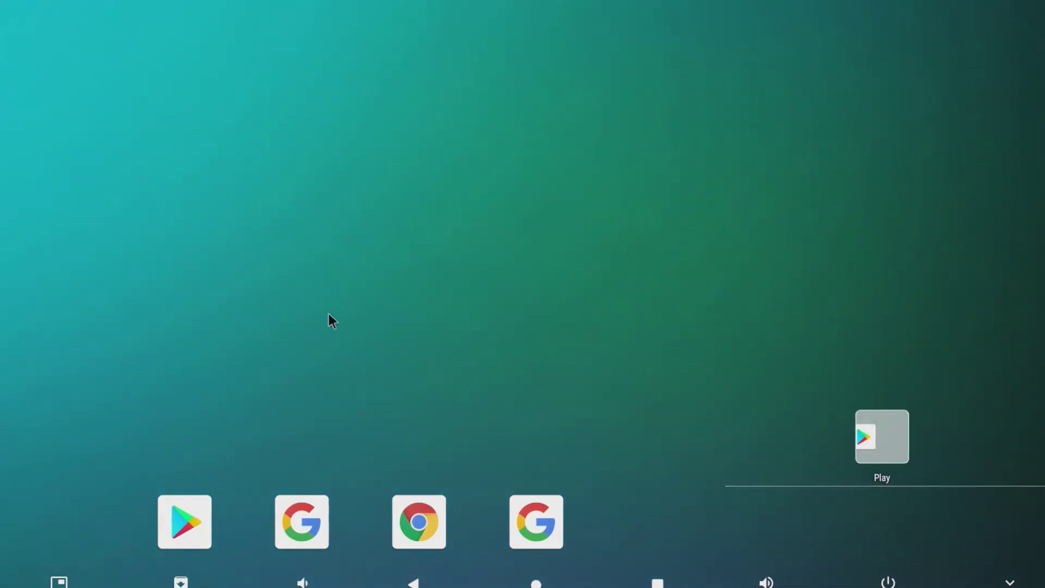
click(584, 264)
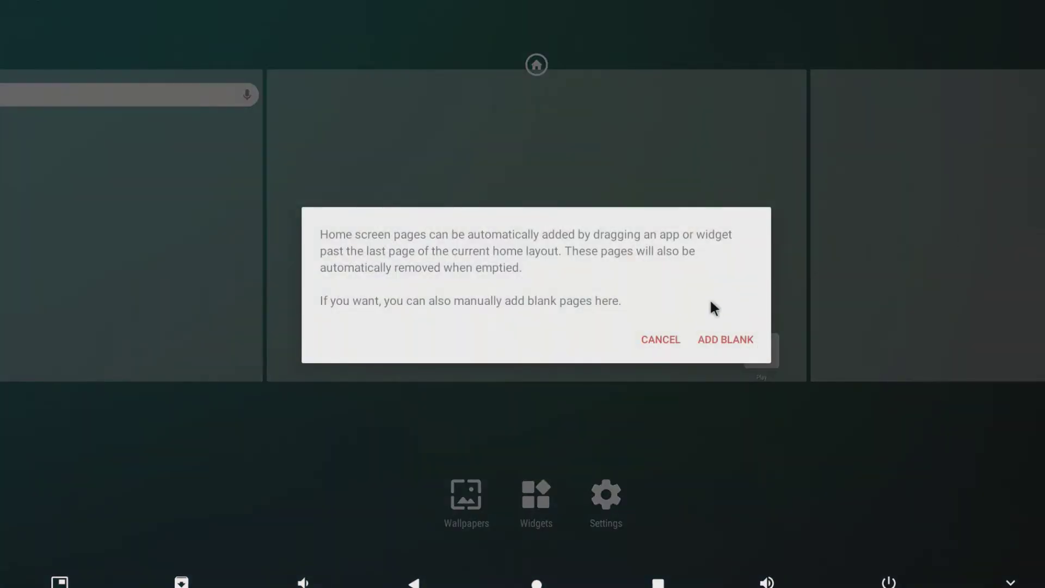
click(727, 336)
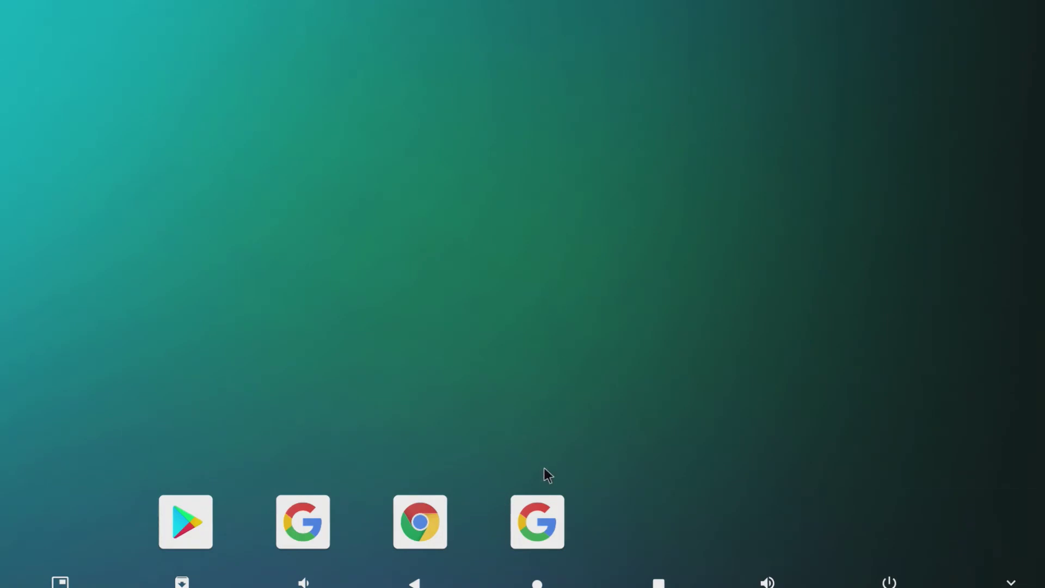
drag(447, 324, 966, 321)
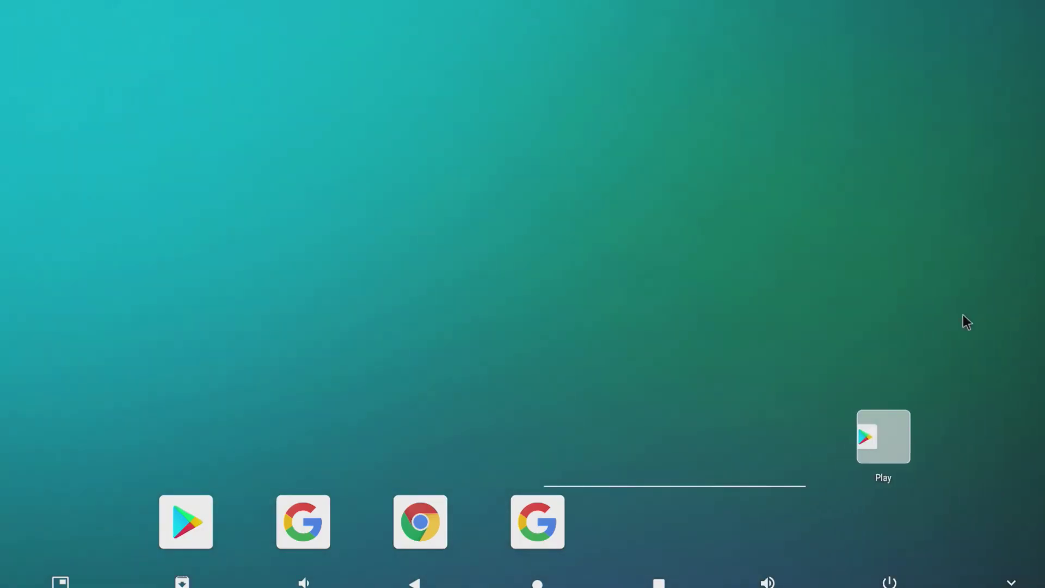
click(491, 295)
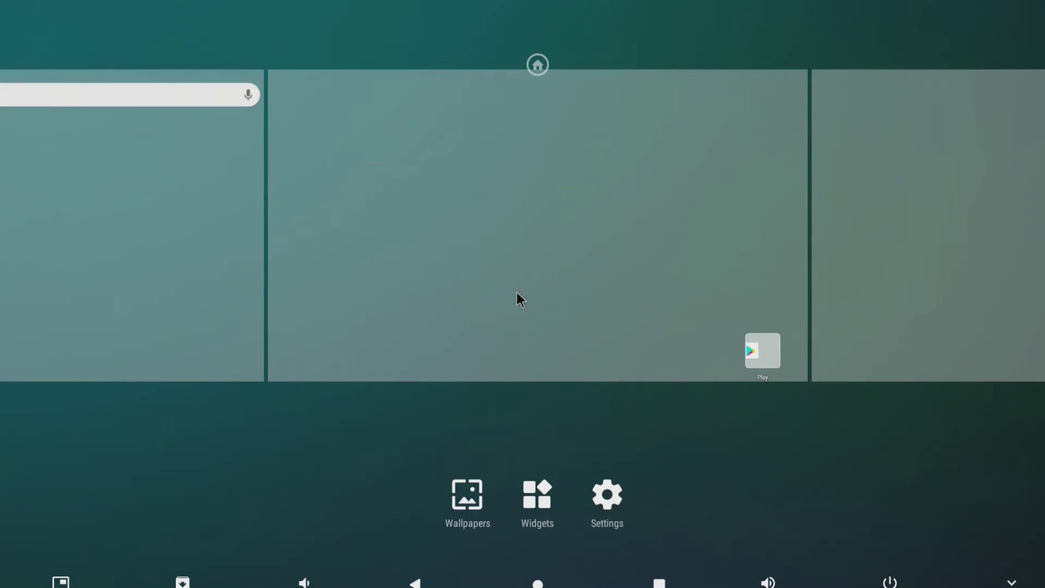
Remove the home-screen pages holding the Play folder and the Google search bar
drag(594, 287, 604, 306)
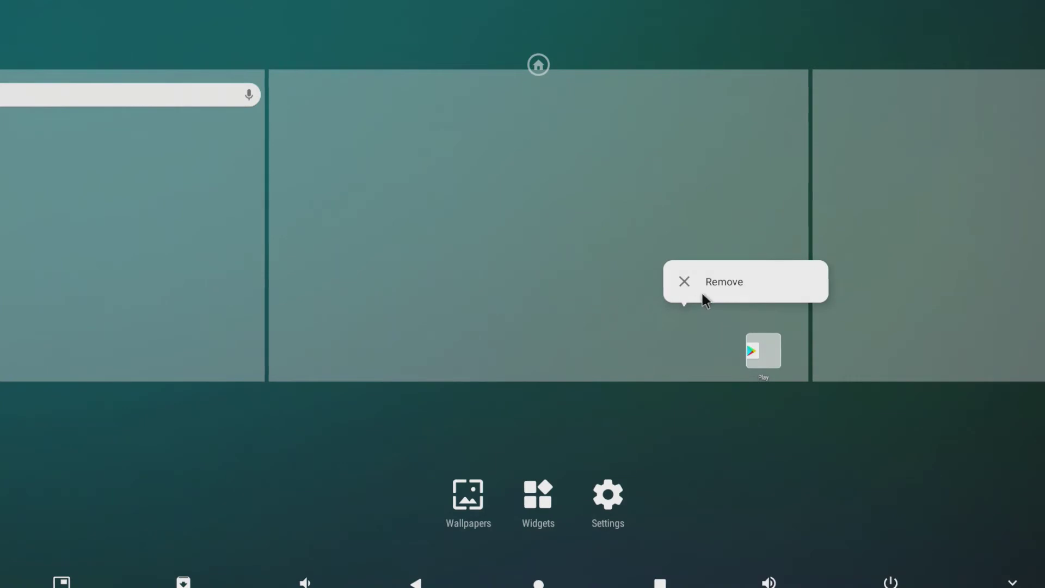
click(709, 277)
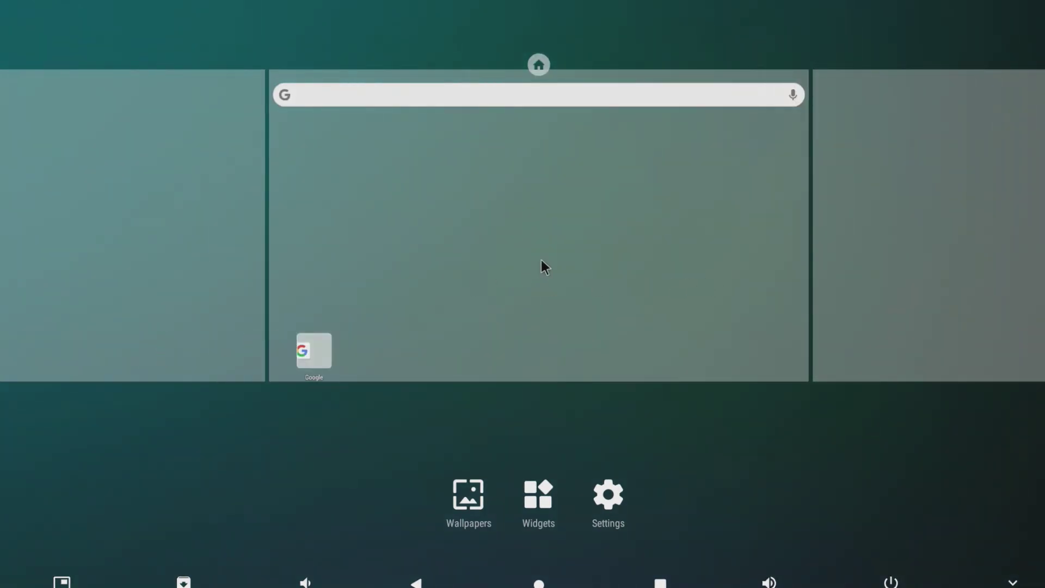
drag(551, 256, 704, 277)
click(704, 276)
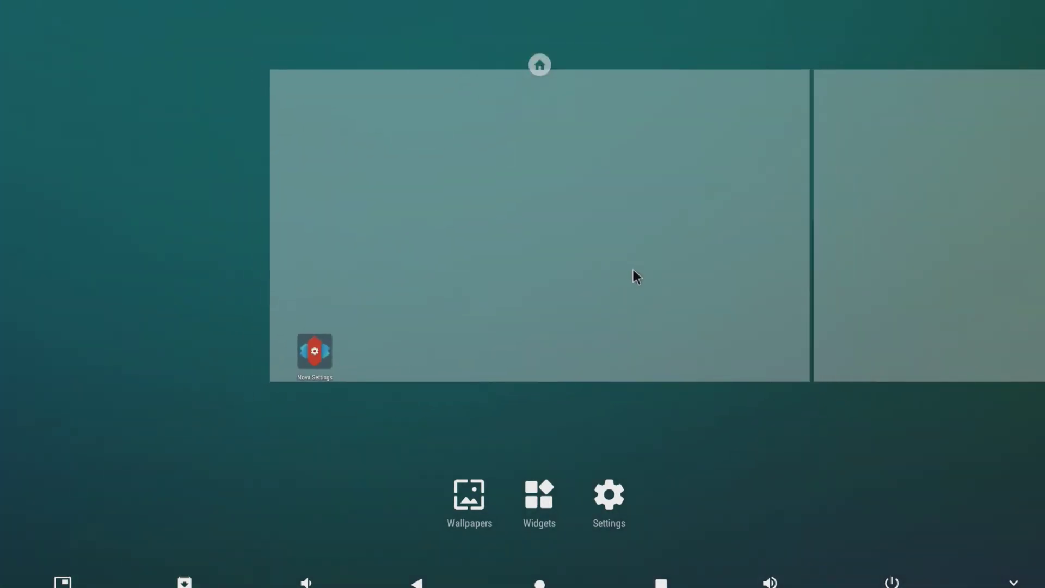
Leave the page overview and return to the home screen with the dock
click(633, 269)
drag(632, 270, 717, 281)
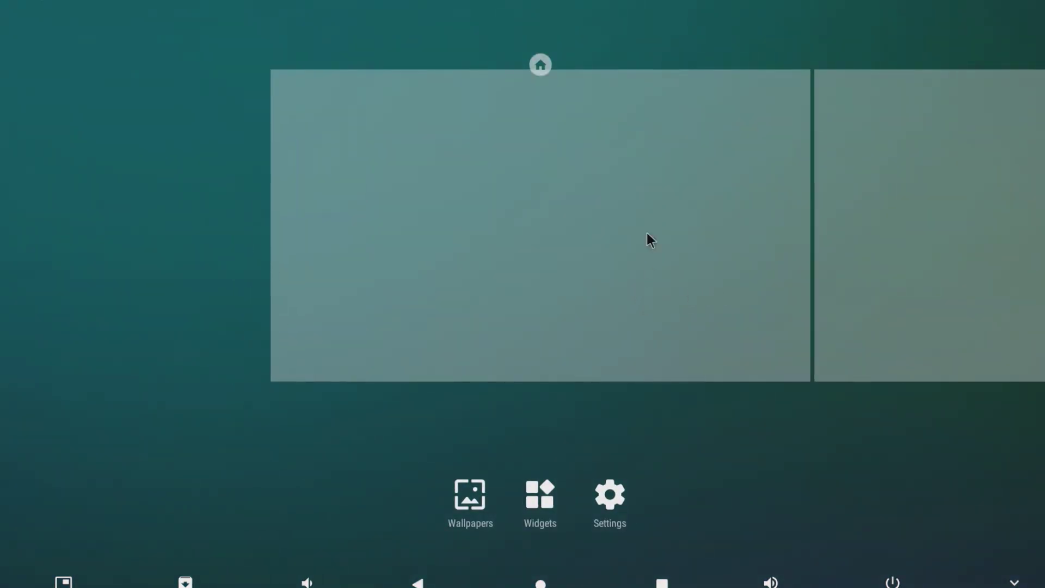
click(685, 186)
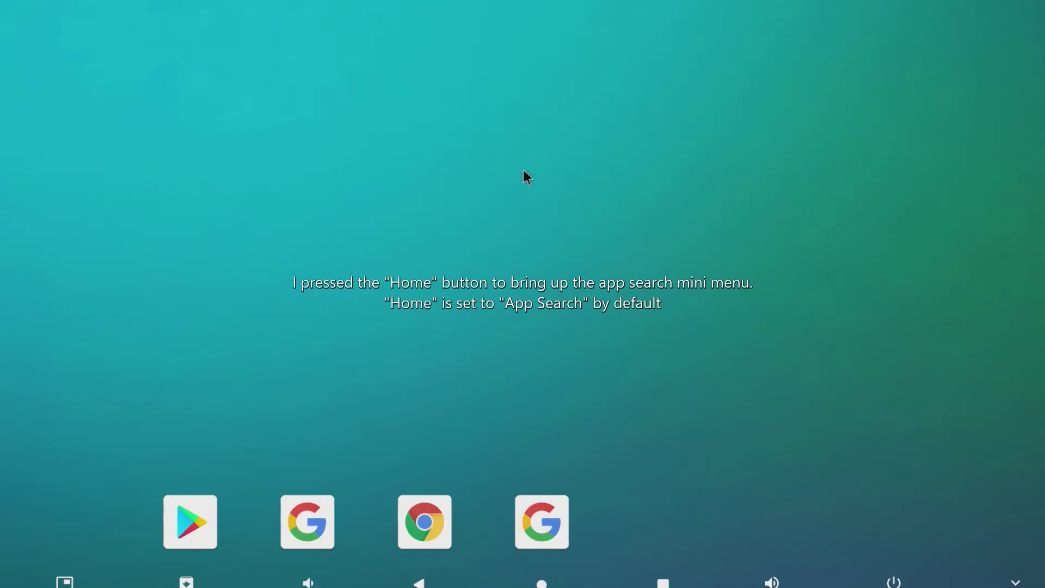
In Nova Settings, briefly view App drawer settings, then go to Gestures & inputs
key(Home)
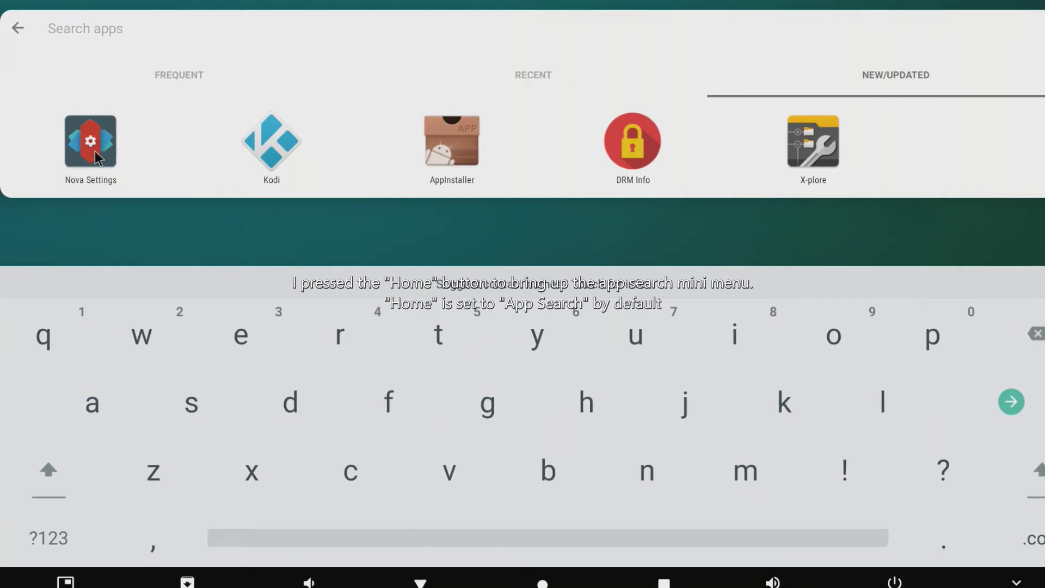
click(96, 136)
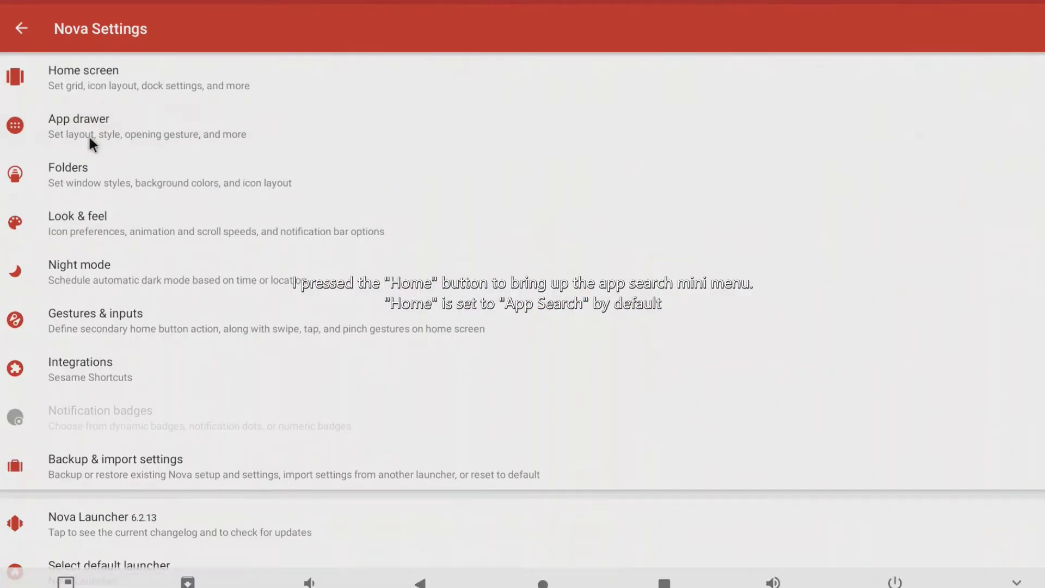
click(88, 136)
key(Escape)
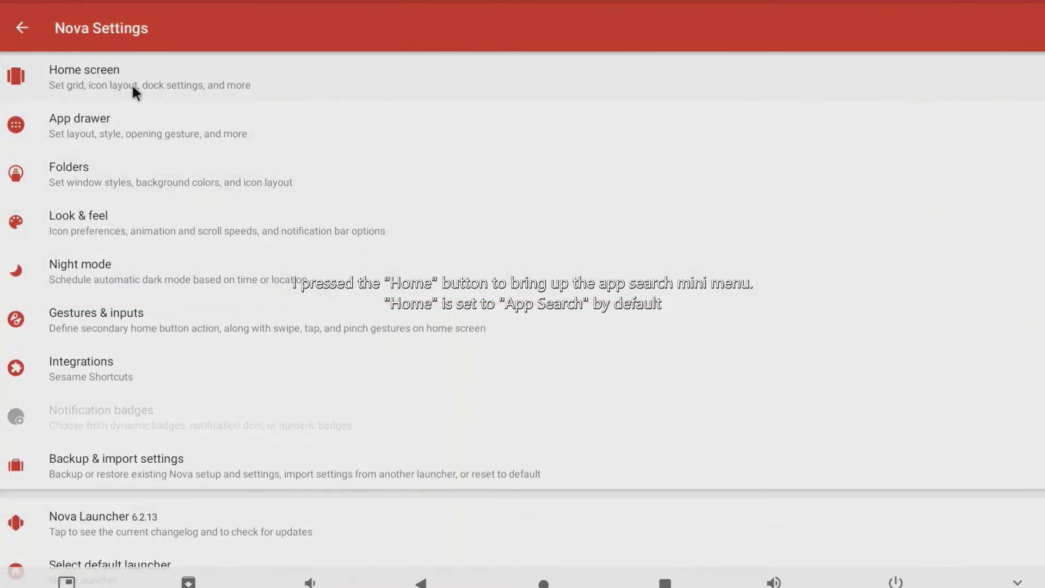
click(96, 330)
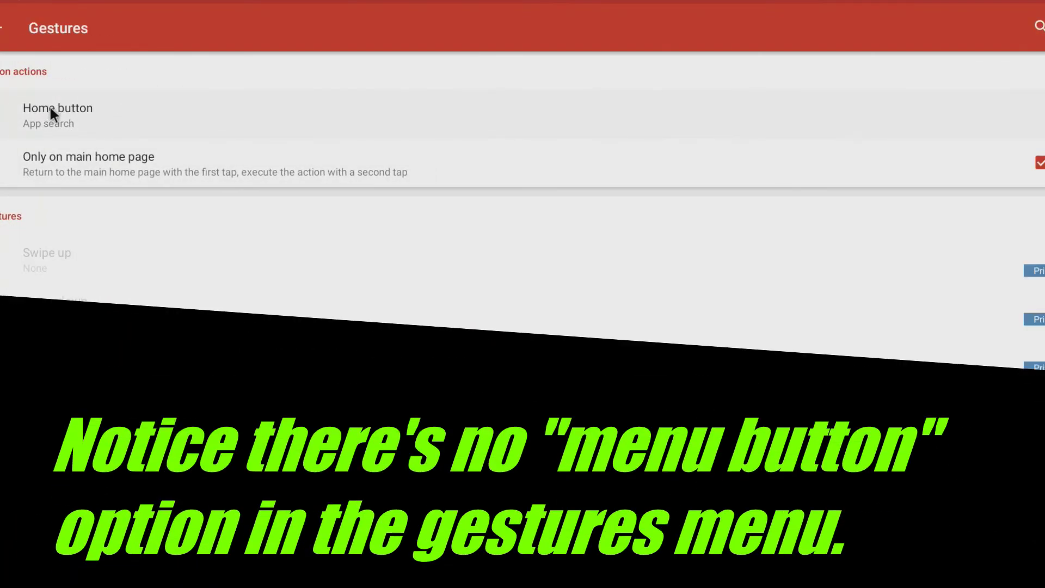
Set the Home button gesture action to App drawer, then return to the home screen
click(49, 106)
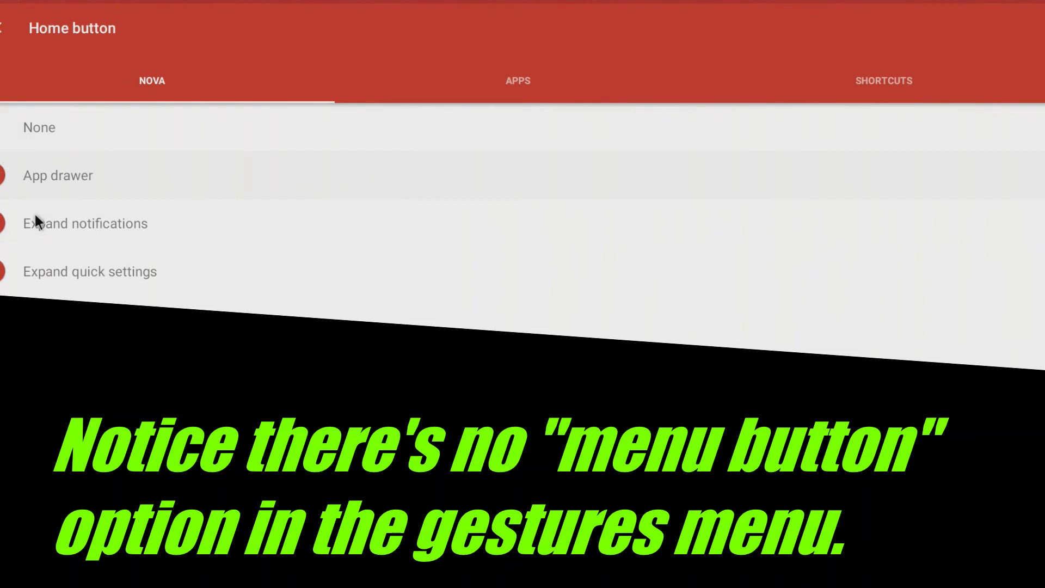
click(51, 175)
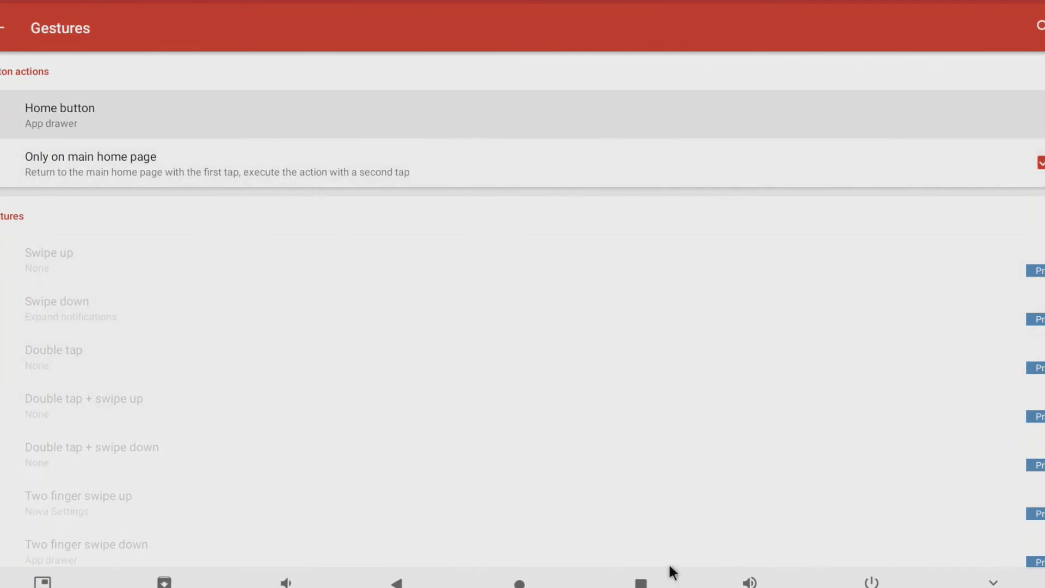
click(517, 580)
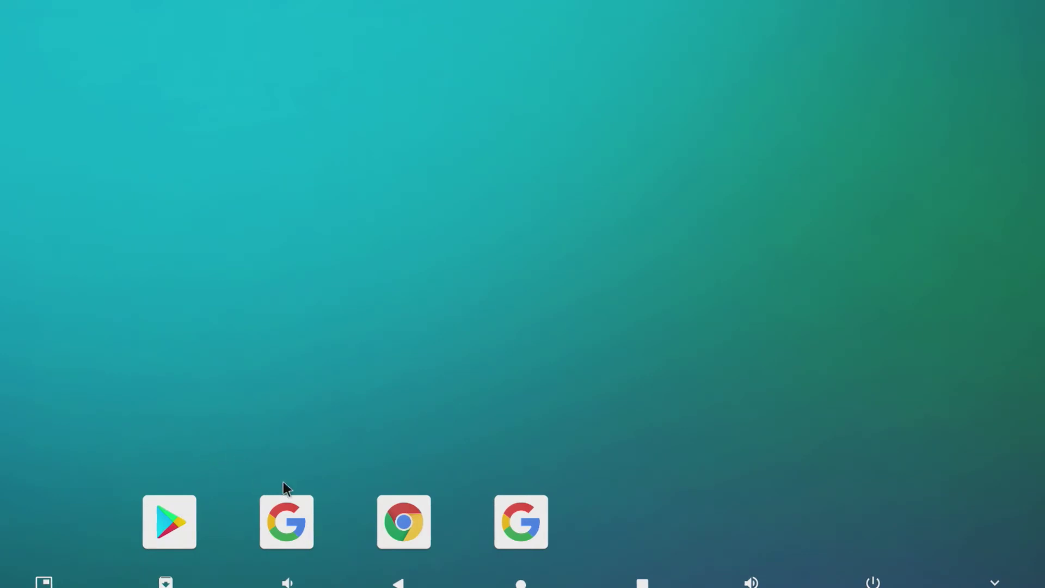
Dismiss the Google search screen and swipe up on the home screen to open the app drawer
key(XF86AudioRaiseVolume)
key(XF86AudioRaiseVolume)
key(XF86AudioRaiseVolume)
key(XF86AudioRaiseVolume)
key(XF86AudioRaiseVolume)
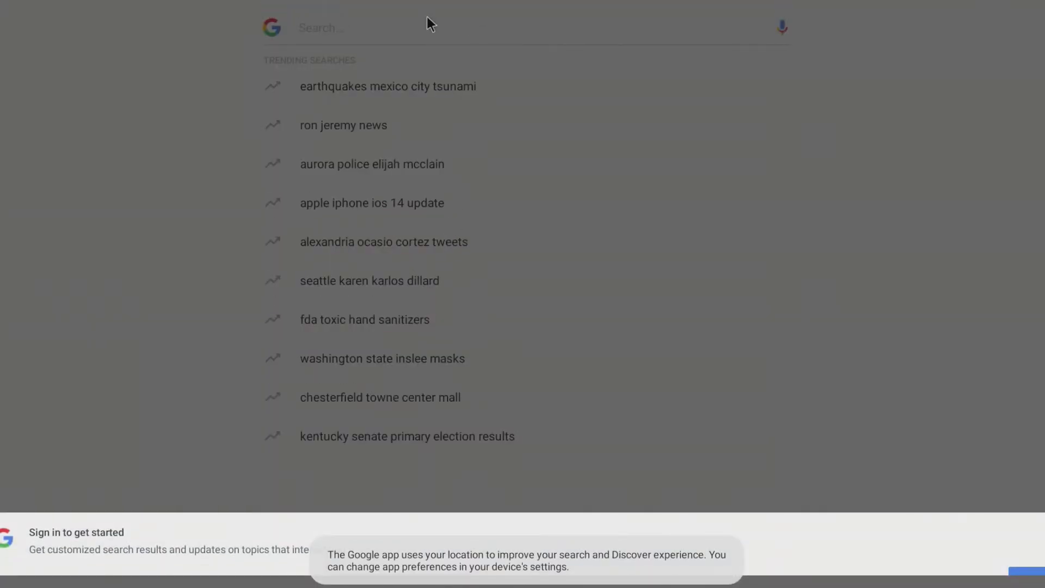
key(Escape)
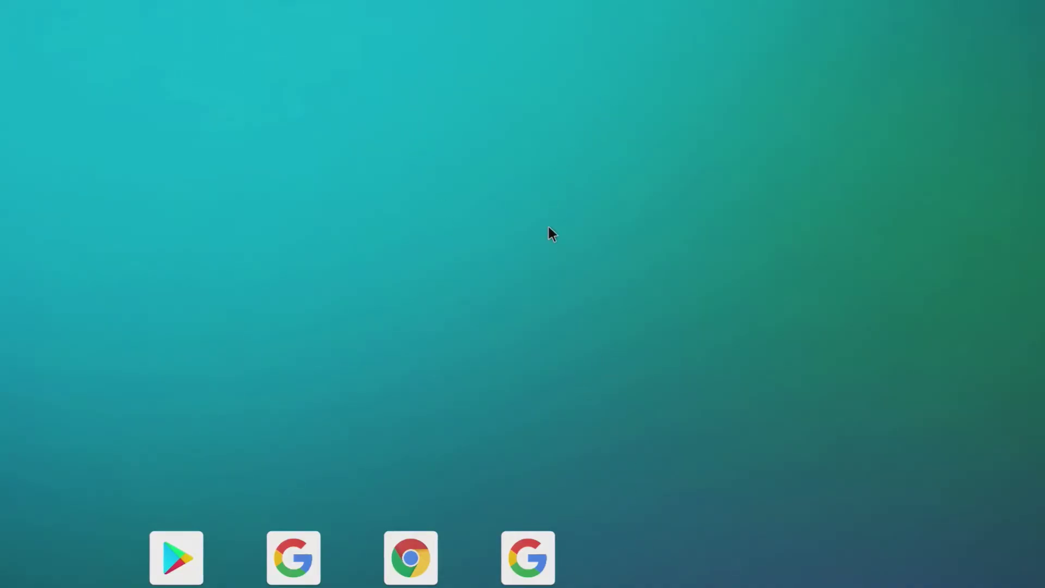
drag(550, 231, 597, 187)
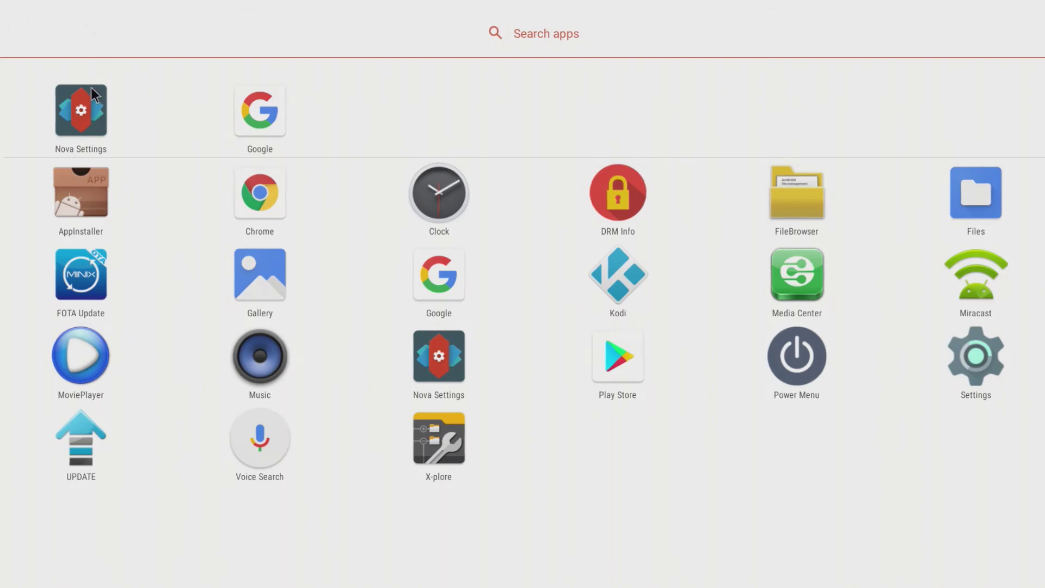
Set the Long-press Menu gesture in Gestures & inputs to App search, then exit to home
click(87, 109)
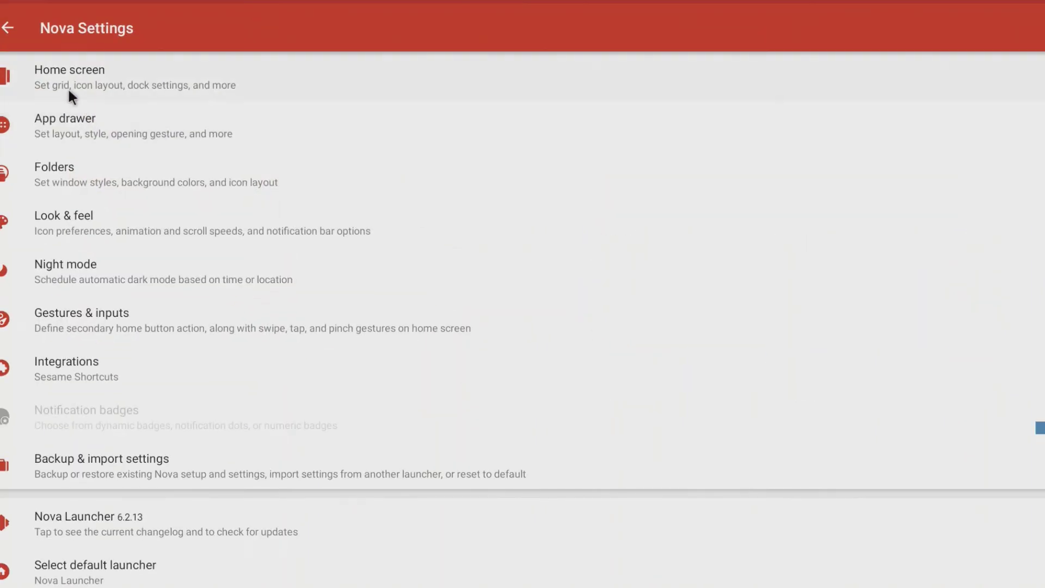
click(70, 309)
click(76, 220)
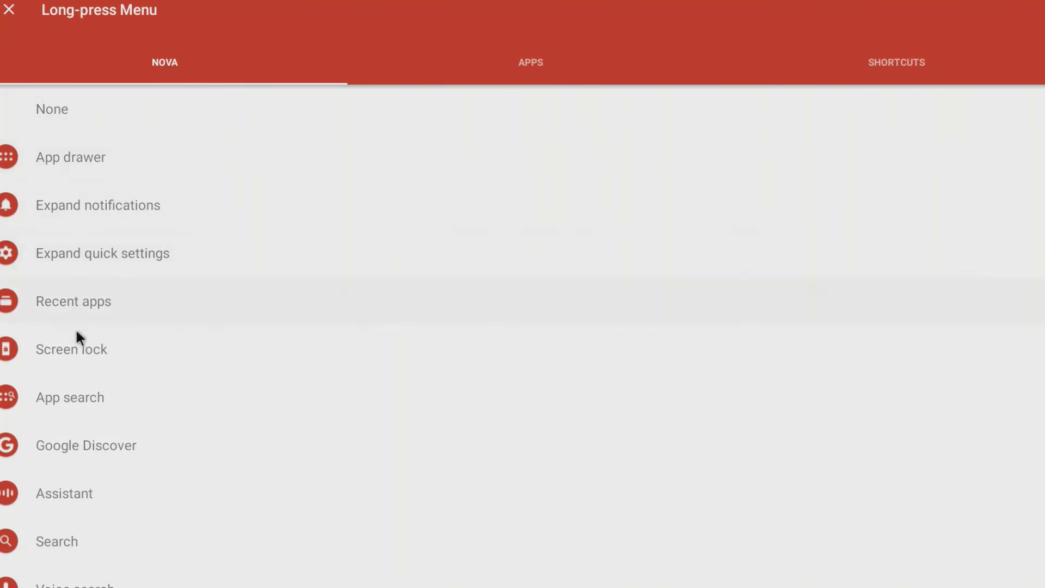
click(67, 387)
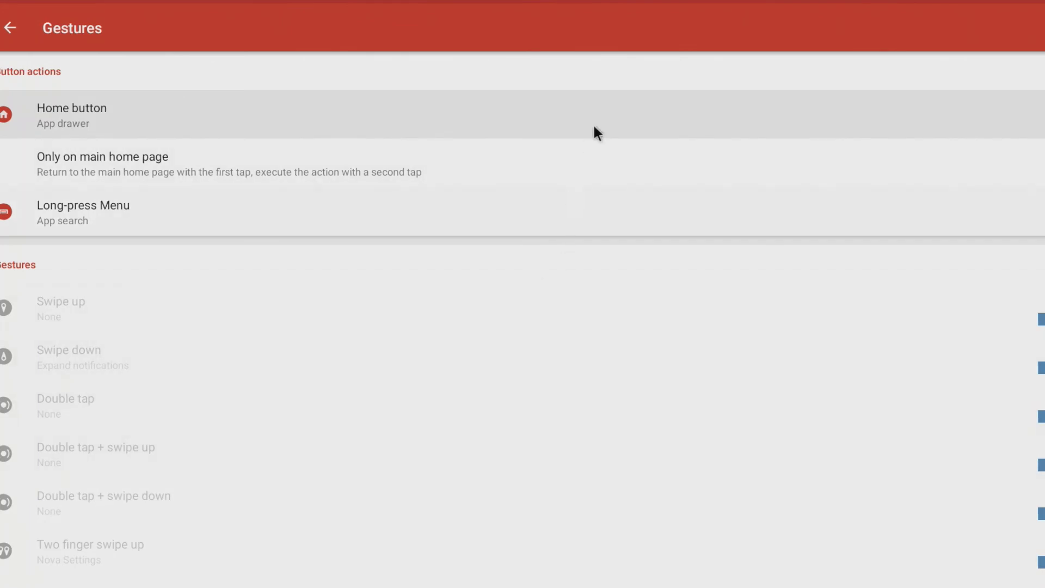
right_click(600, 100)
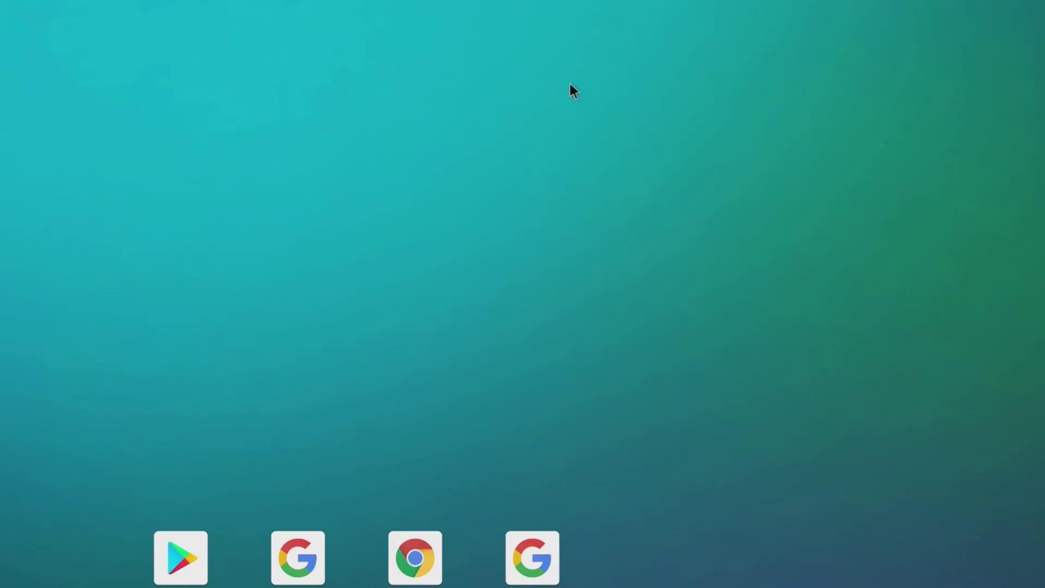
Search apps for 'c' and drag the Clock result onto the home screen
double_click(547, 215)
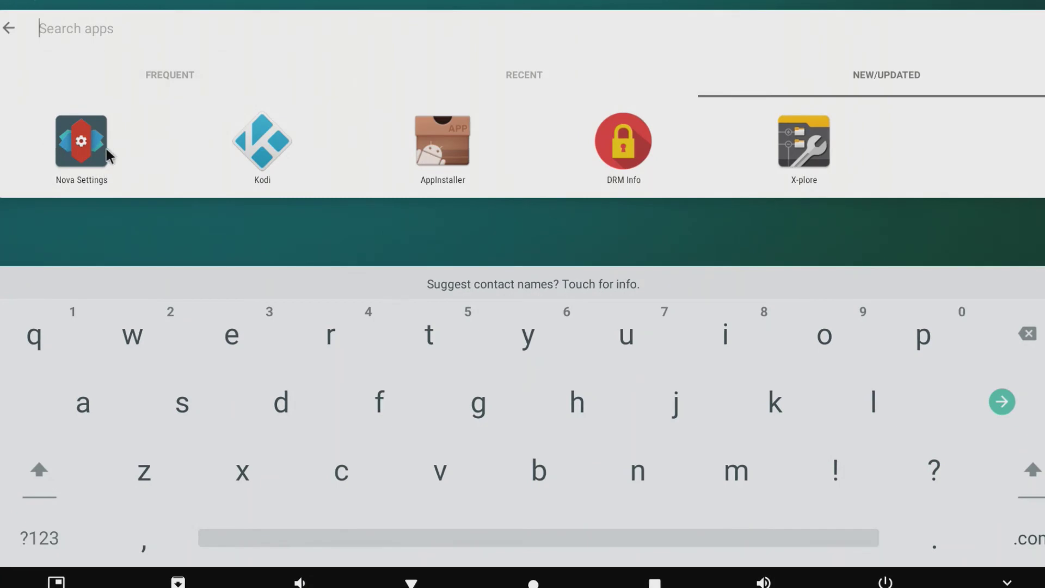
text(c)
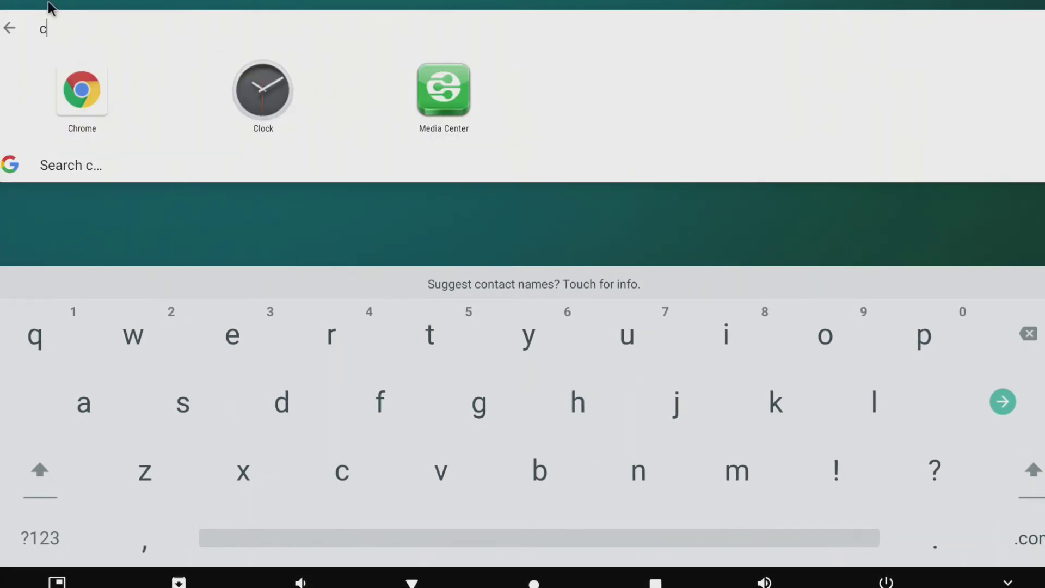
click(266, 99)
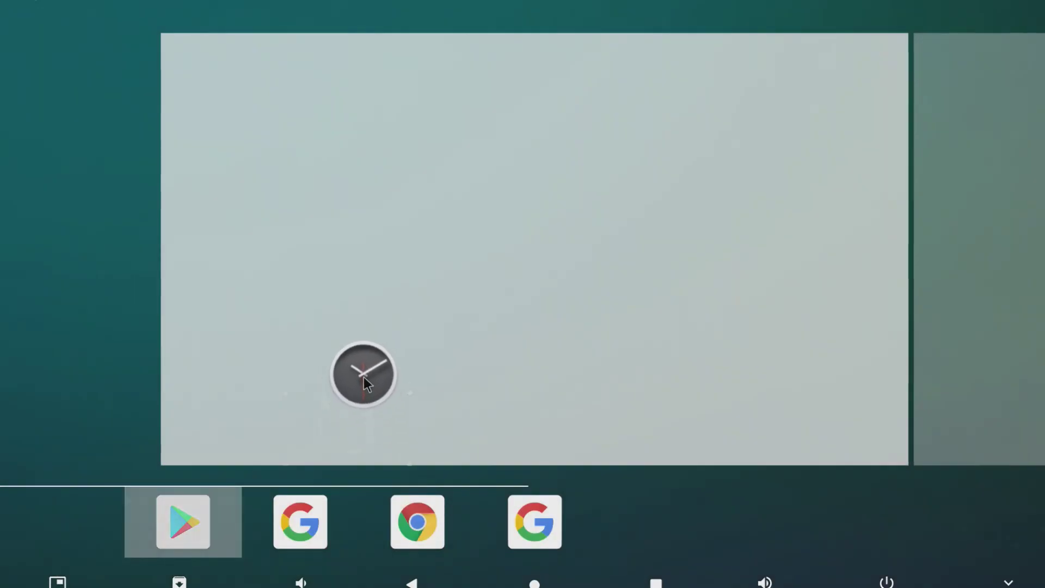
drag(364, 377, 385, 294)
Place Clock's Digital clock widget on the home screen, always allowing Nova to create widgets
click(334, 322)
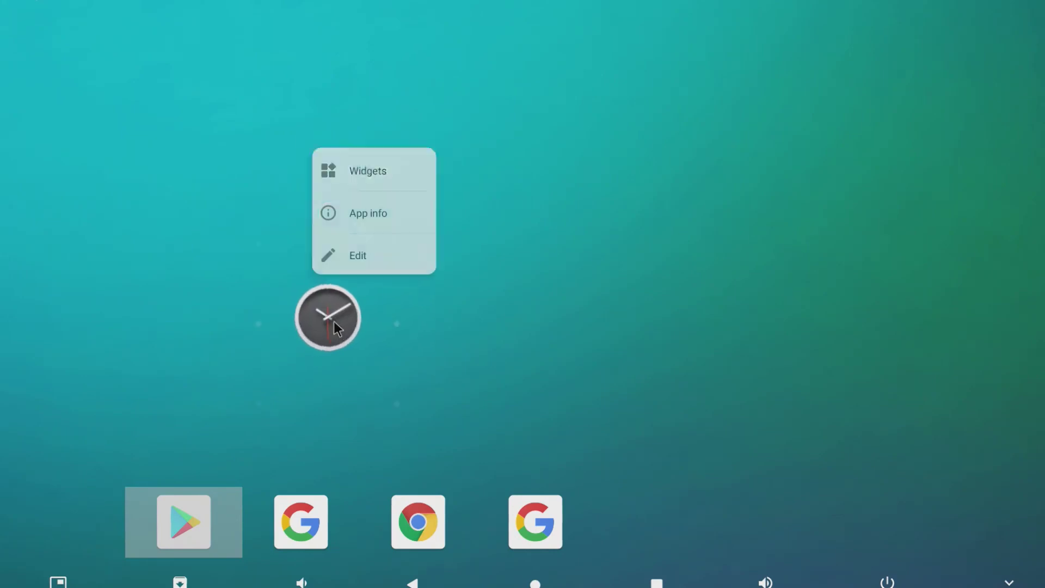
click(351, 179)
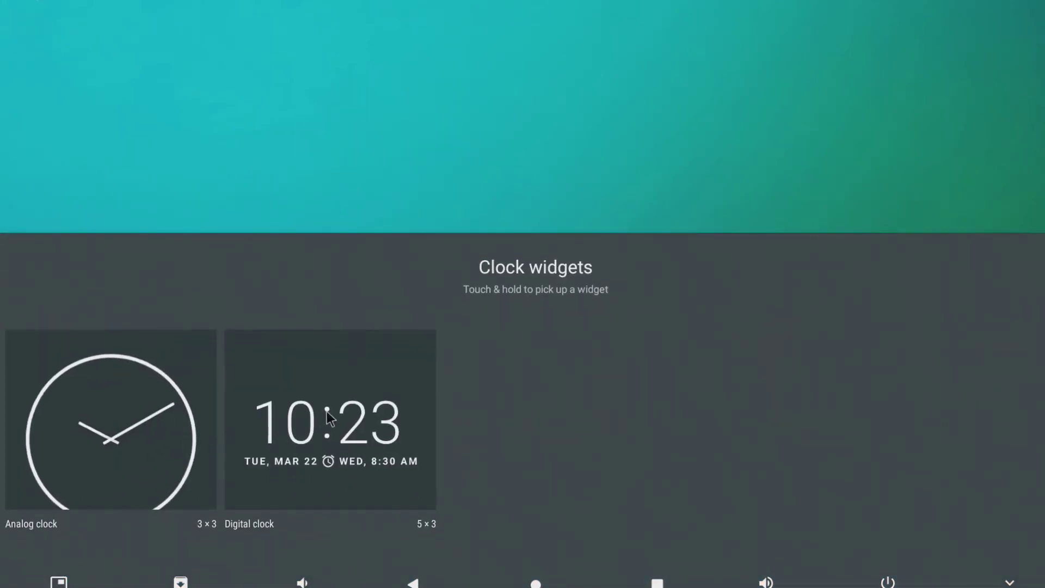
drag(330, 415, 333, 423)
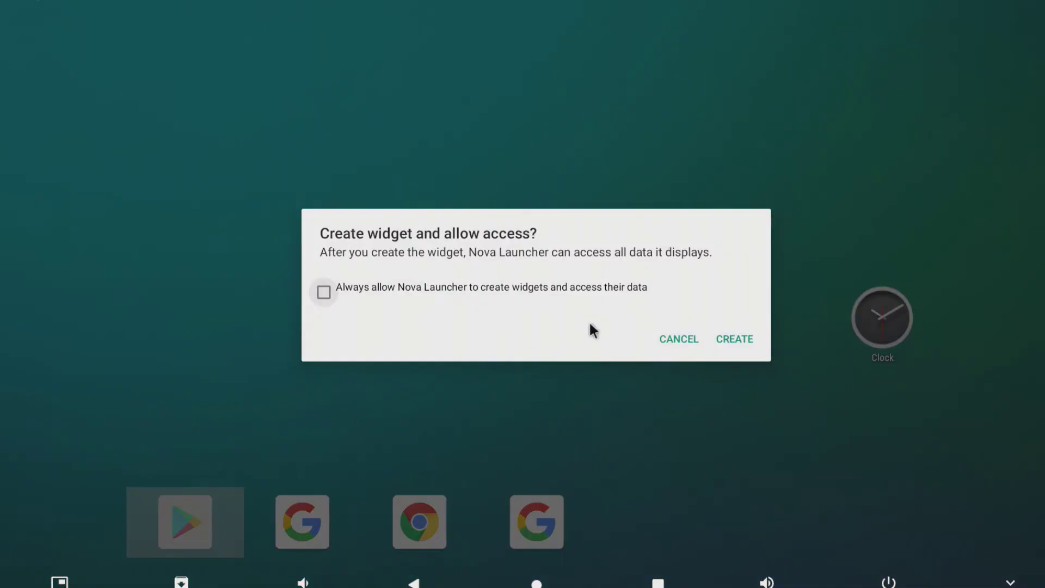
click(325, 294)
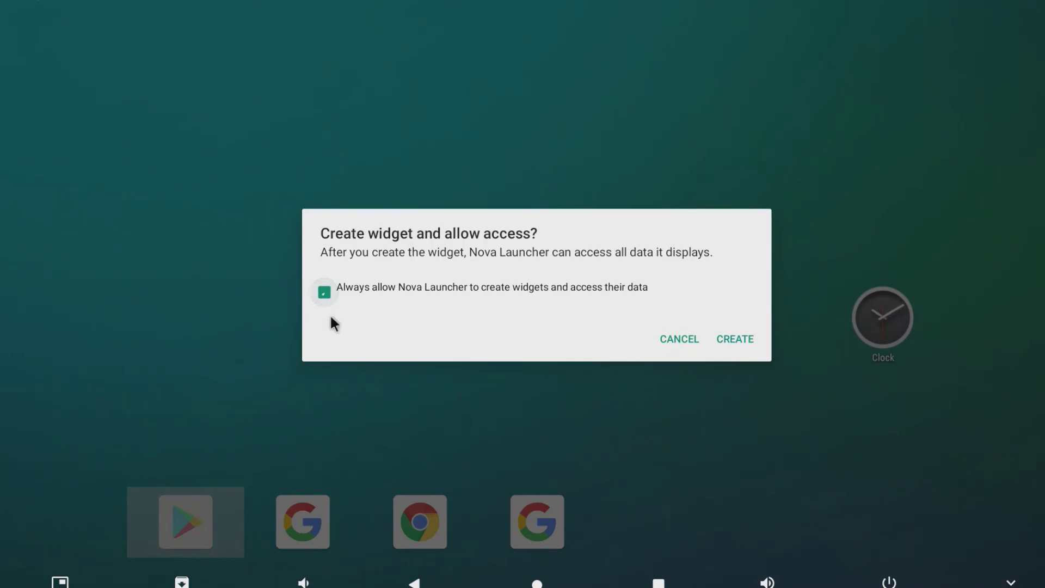
click(737, 343)
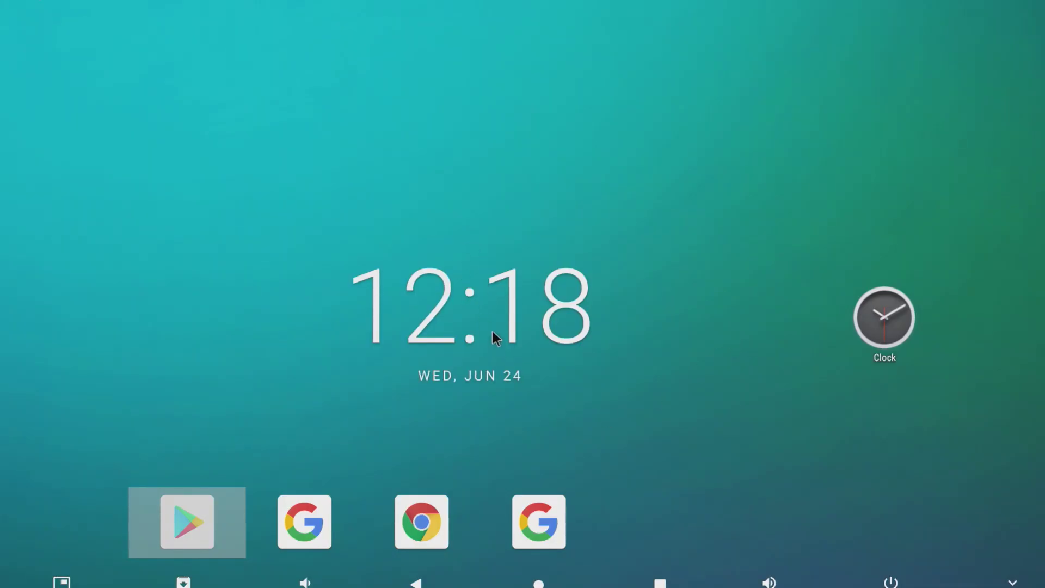
Resize the Digital clock widget: stretch its top to the screen edge and shorten its bottom
click(496, 287)
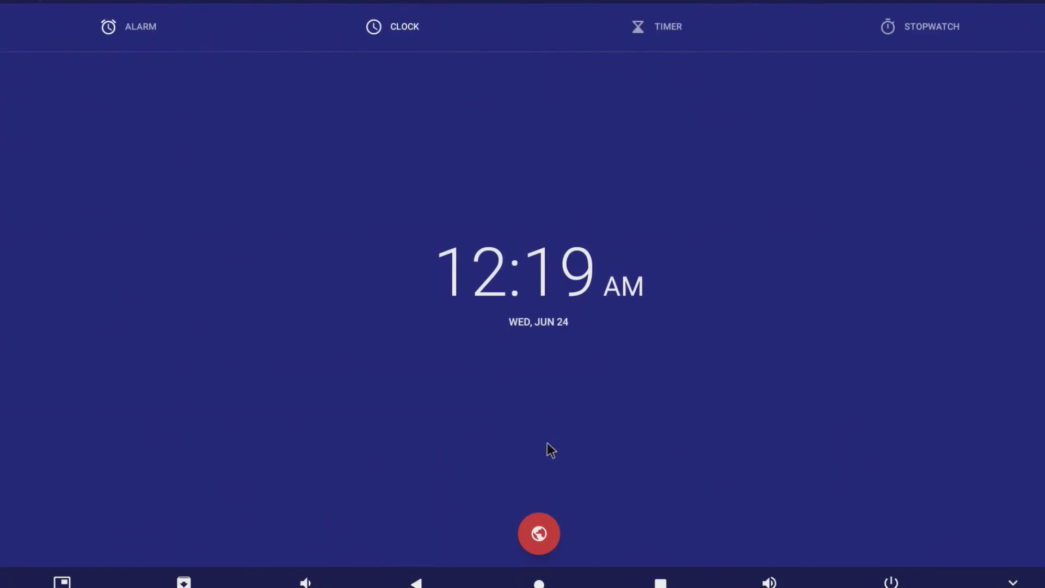
key(Escape)
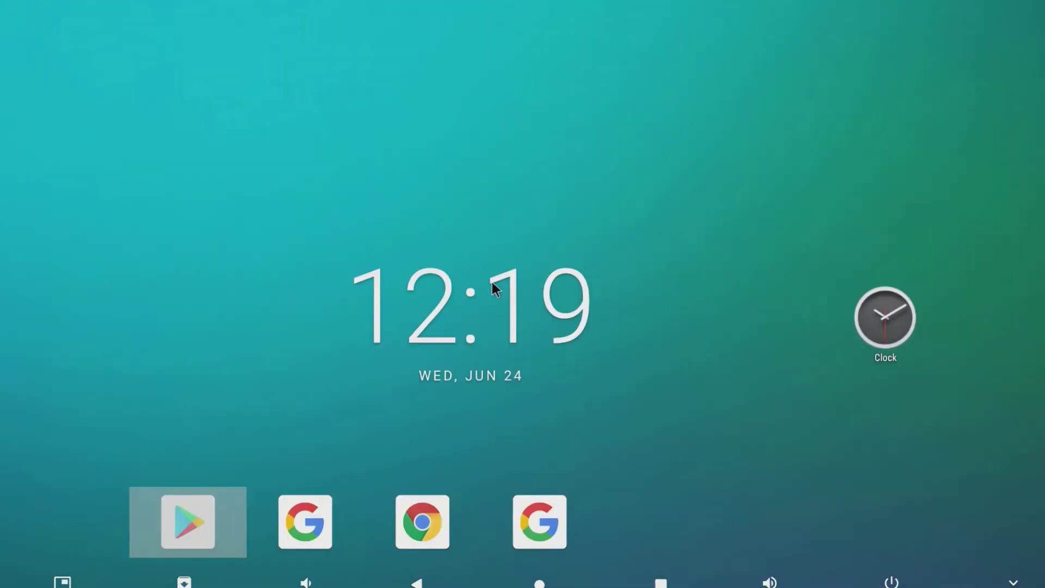
right_click(493, 282)
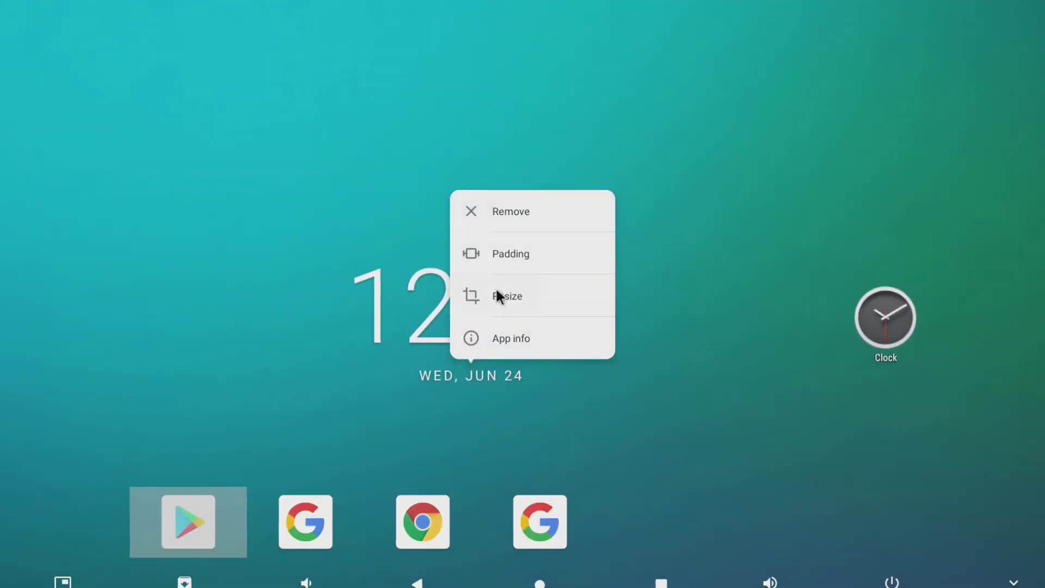
click(497, 296)
drag(468, 245, 471, 6)
drag(472, 459, 455, 188)
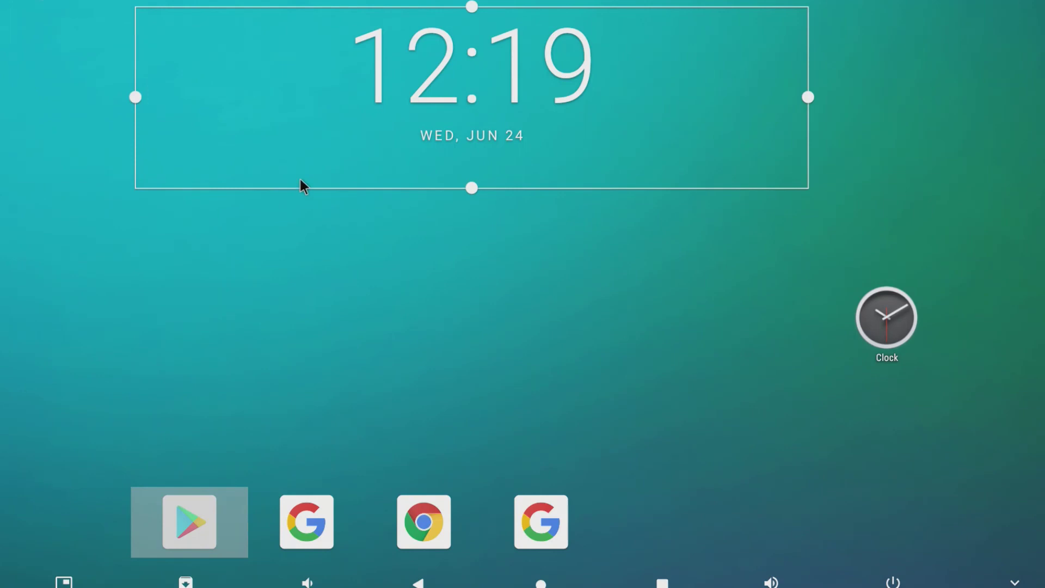
drag(136, 97, 94, 247)
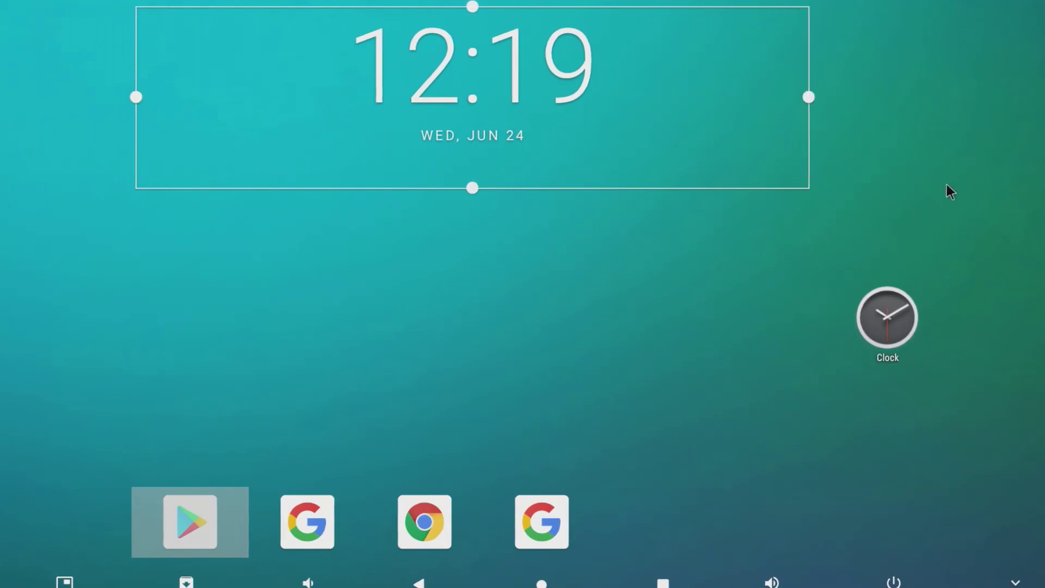